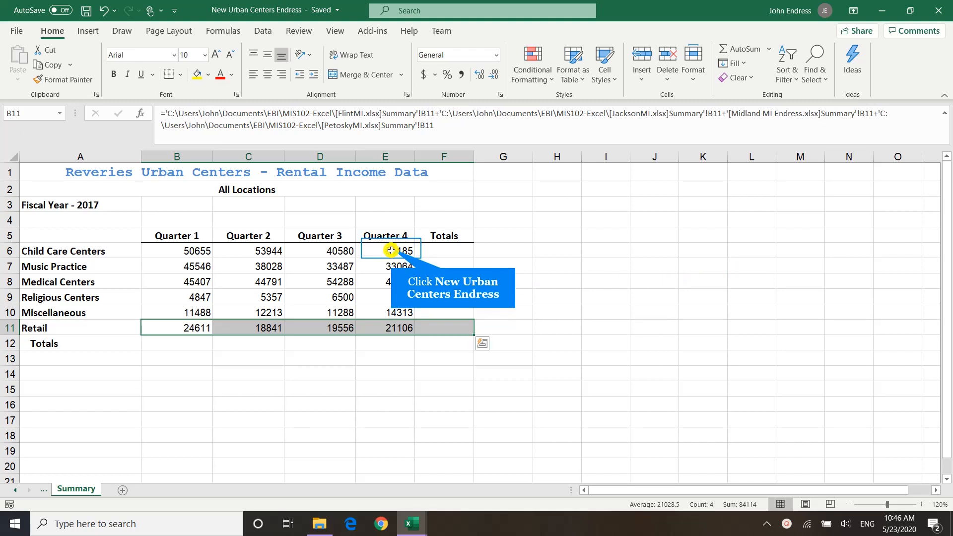
Fill the Quarter 4 formulas in E6:E11 into the Totals column, F6:F11
drag(392, 251, 414, 335)
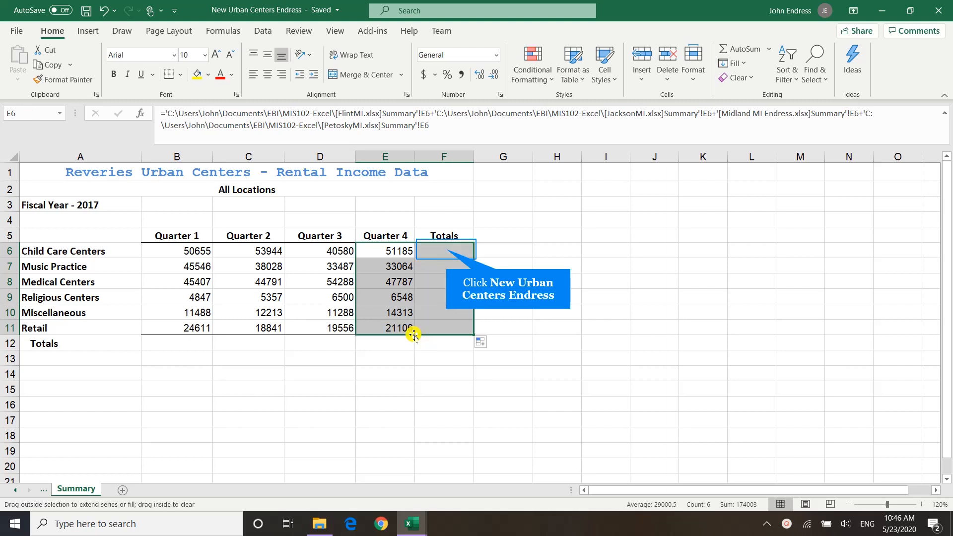
click(446, 250)
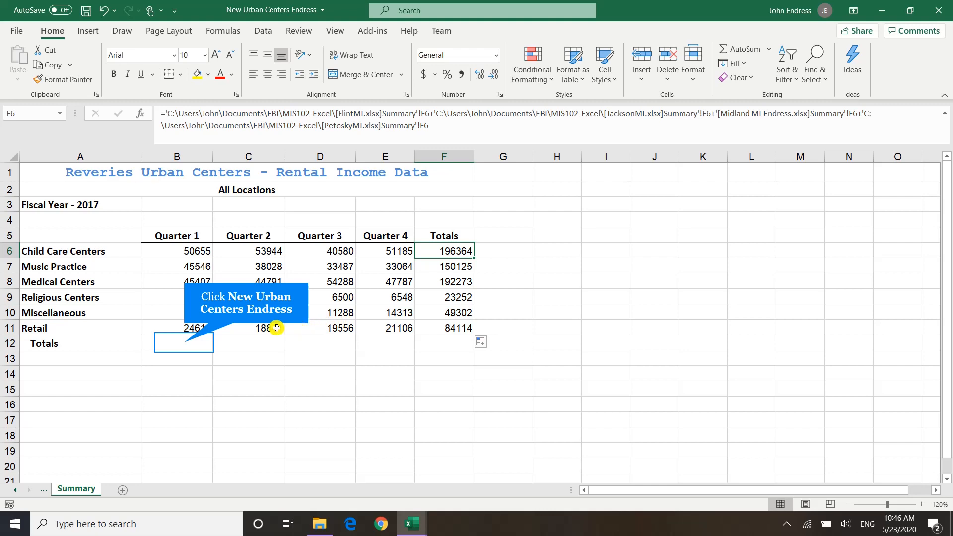
Total B6:B11 in cell B12 with AutoSum and fill the formula across the Totals row to F12
click(184, 342)
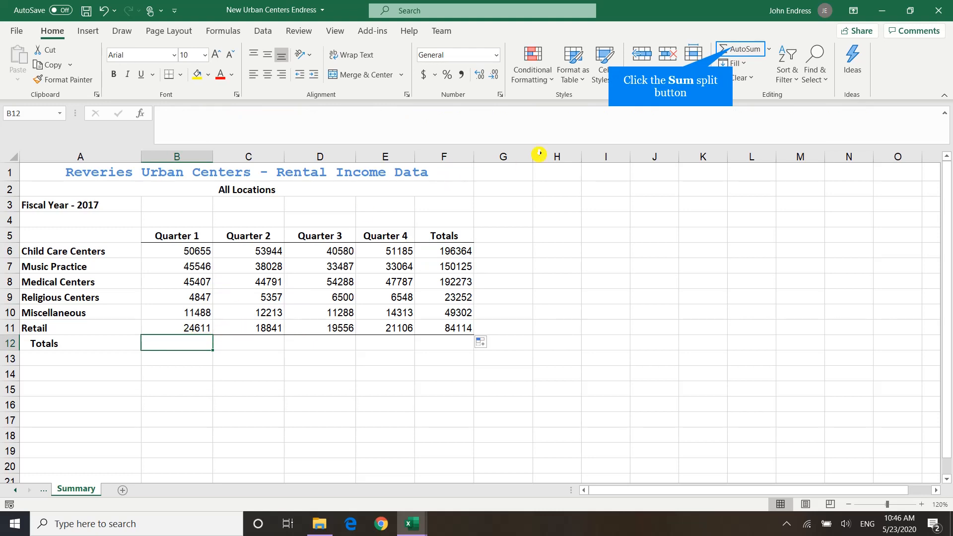
click(733, 49)
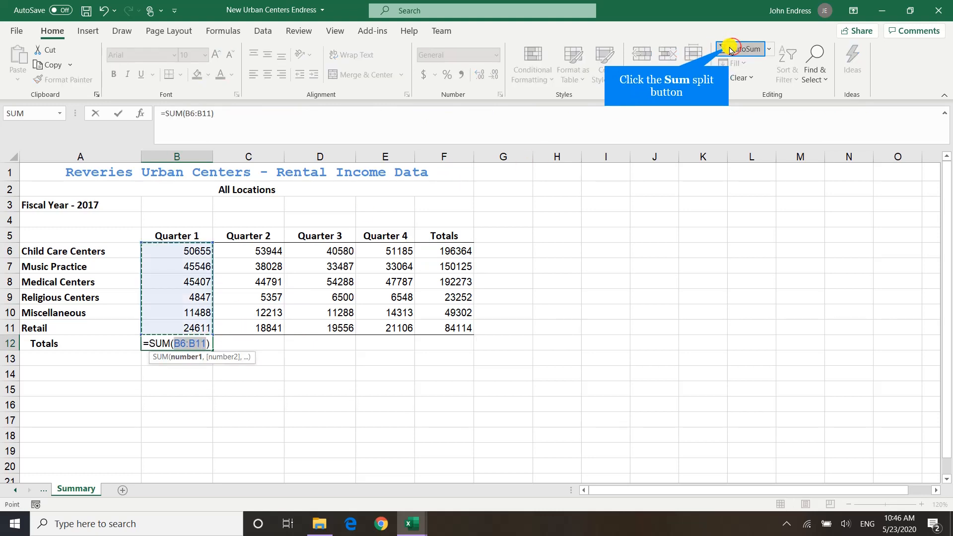
click(732, 49)
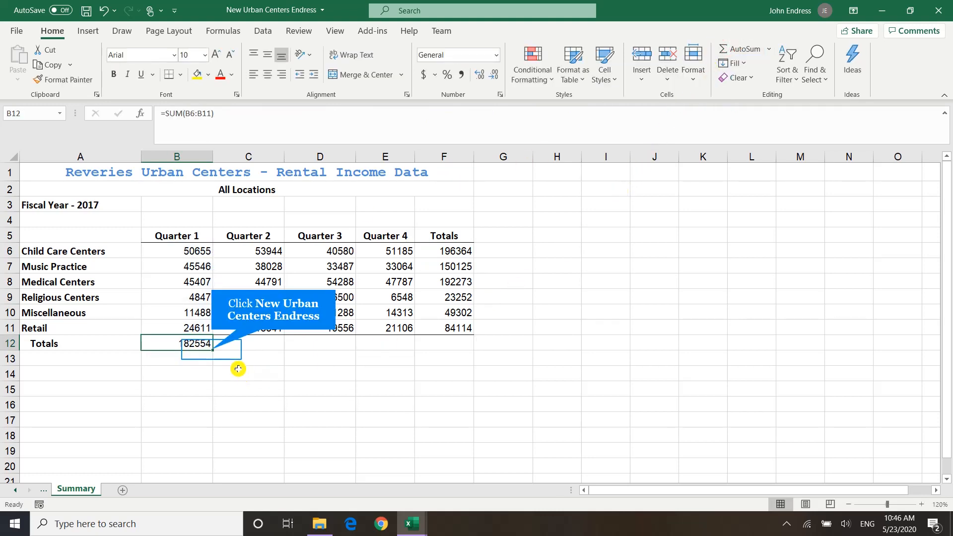
drag(212, 349, 467, 351)
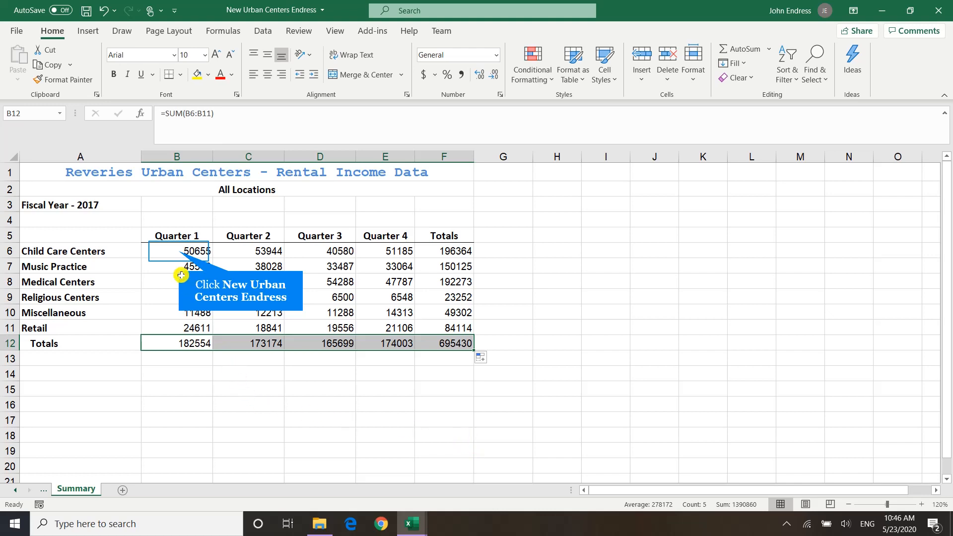
Format B6:F12 with Comma Style and no decimal places
drag(178, 250, 437, 335)
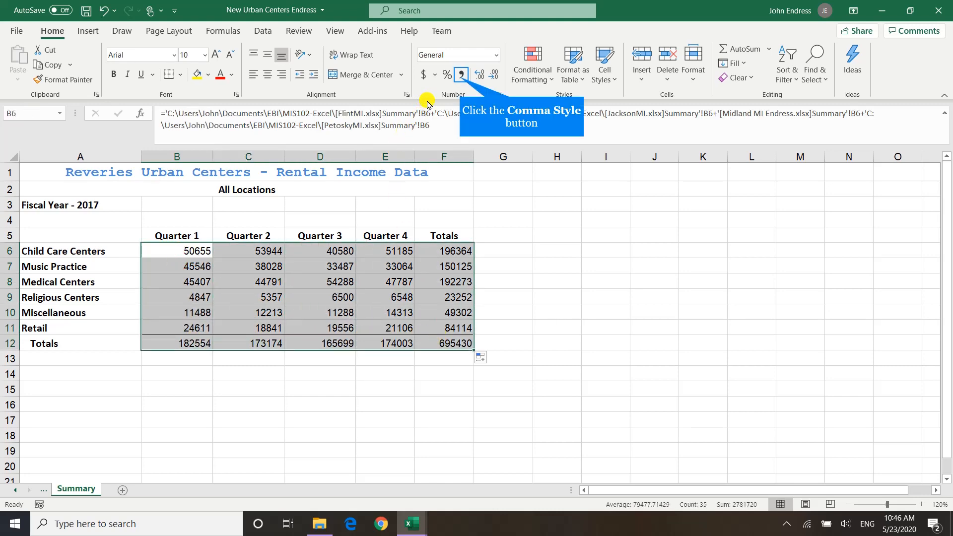
click(461, 76)
click(493, 75)
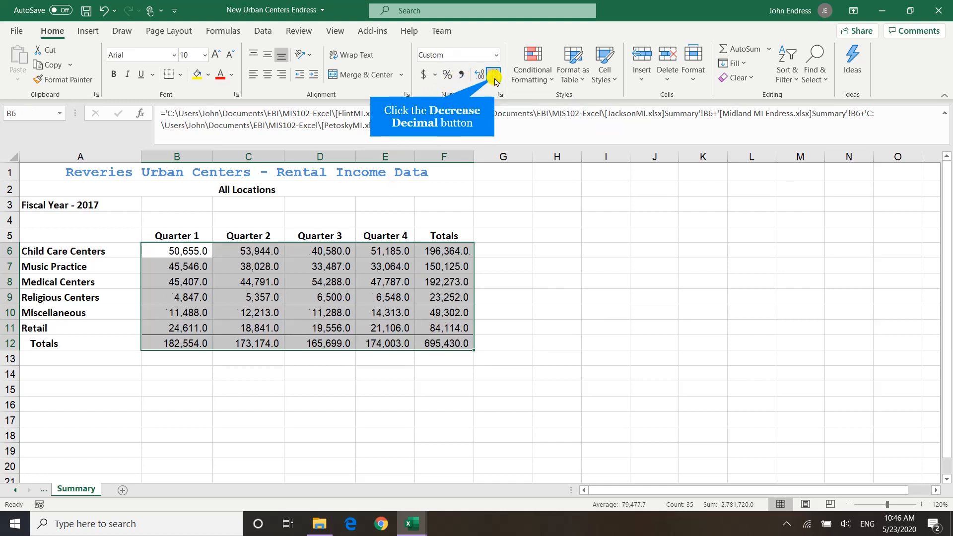
click(493, 75)
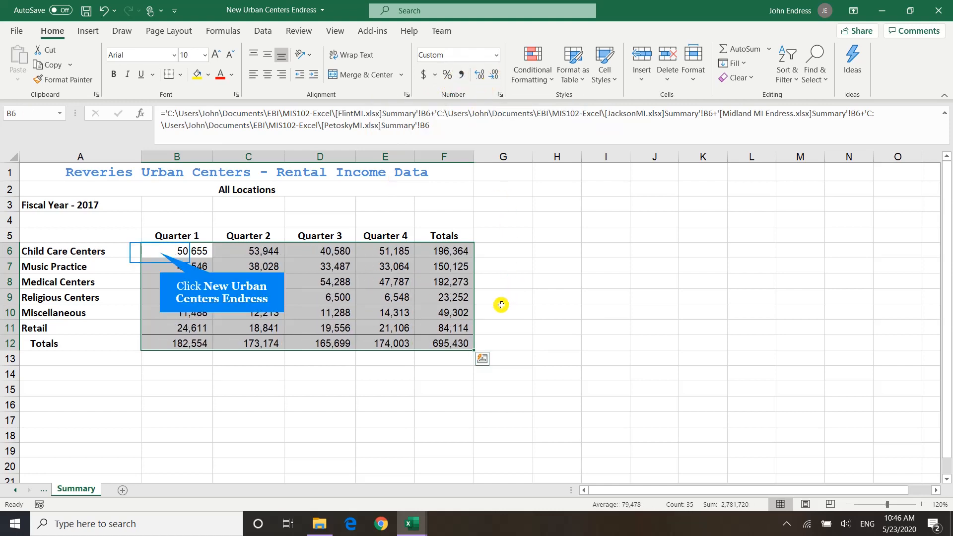
Apply the Accounting format without decimals to the Child Care Centers row, Totals column and Totals row, and save the workbook
click(160, 253)
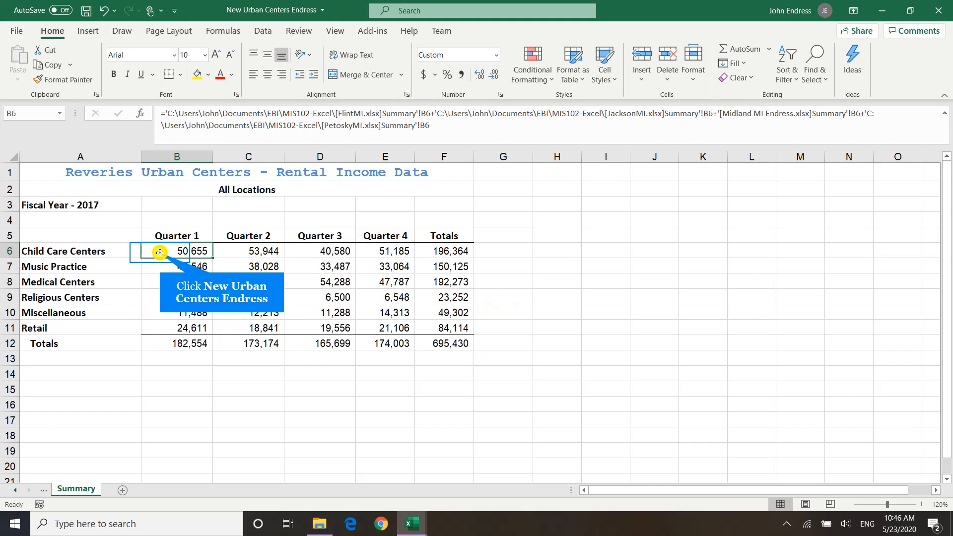
drag(159, 253, 199, 345)
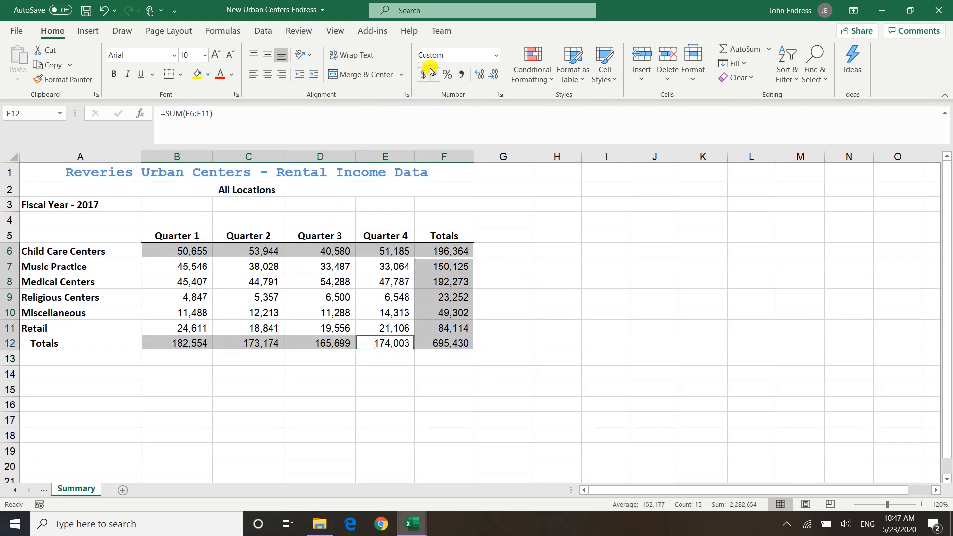
click(494, 55)
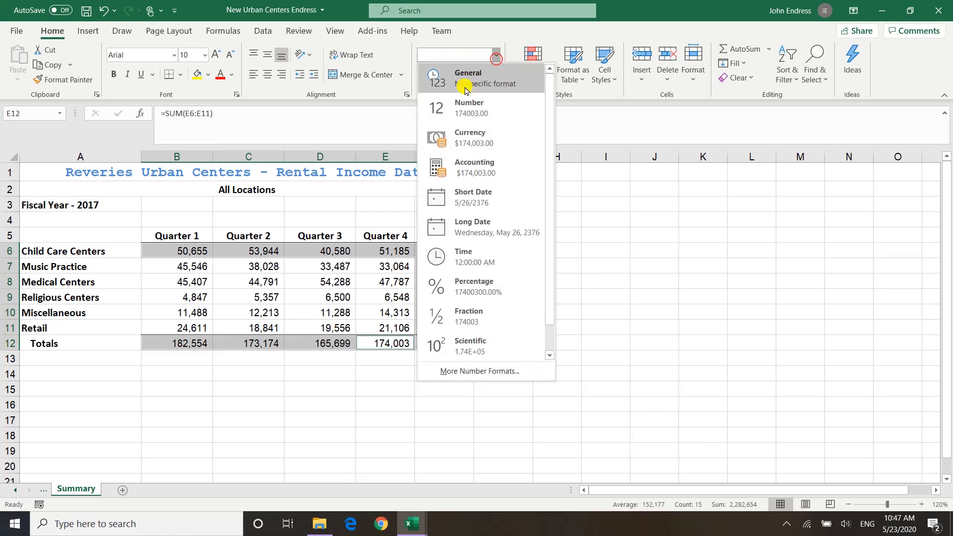
click(443, 176)
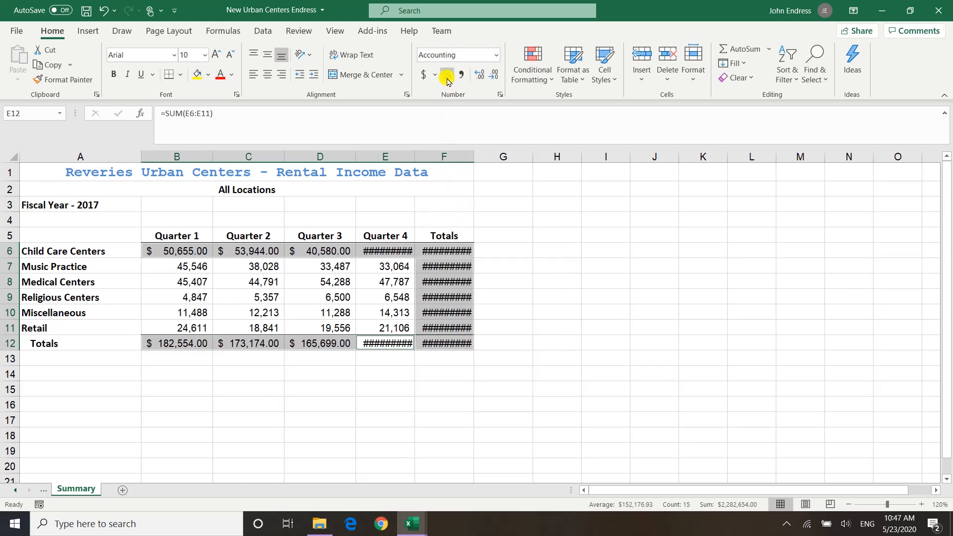
click(494, 78)
click(494, 78)
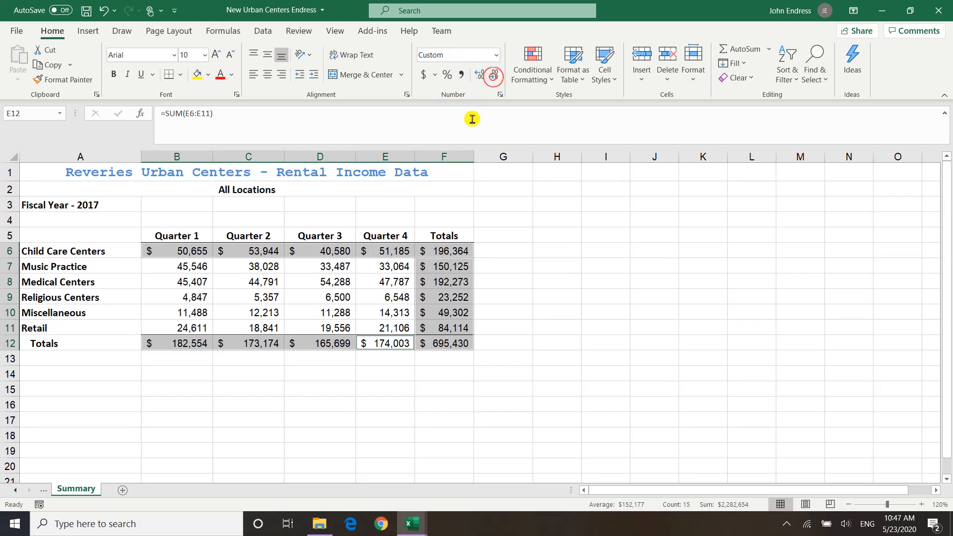
click(453, 449)
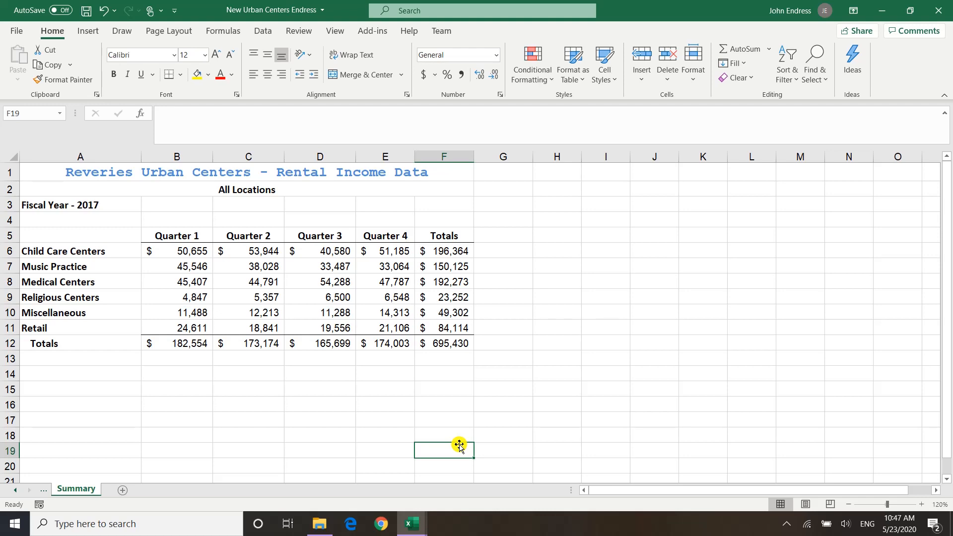
click(87, 11)
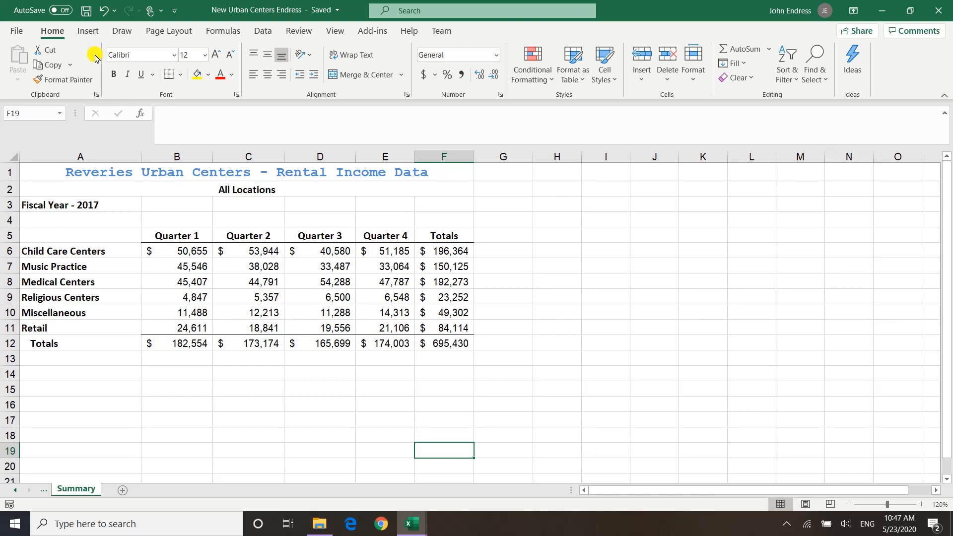
Break the workbook's links to all four source files: Flint, Jackson, Midland and Petosky
click(16, 32)
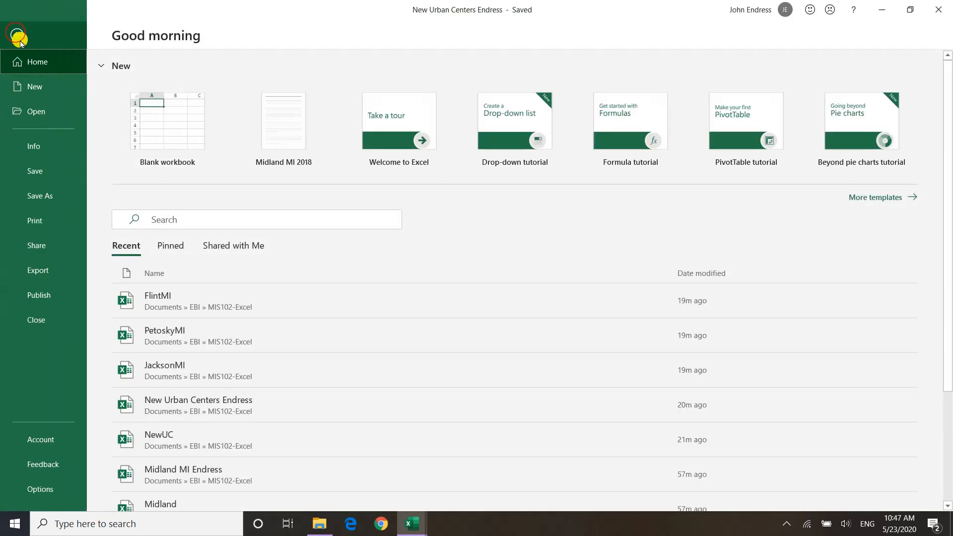
click(30, 147)
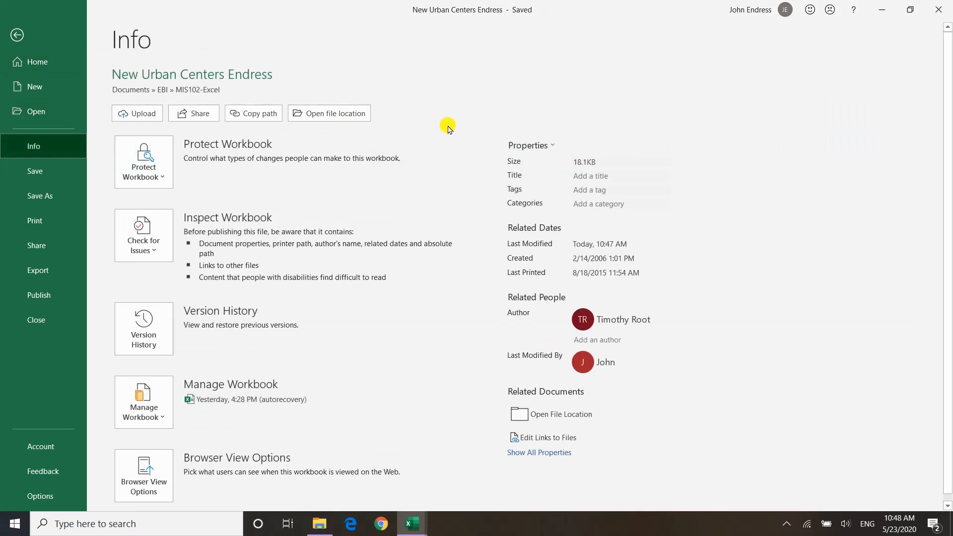
click(543, 439)
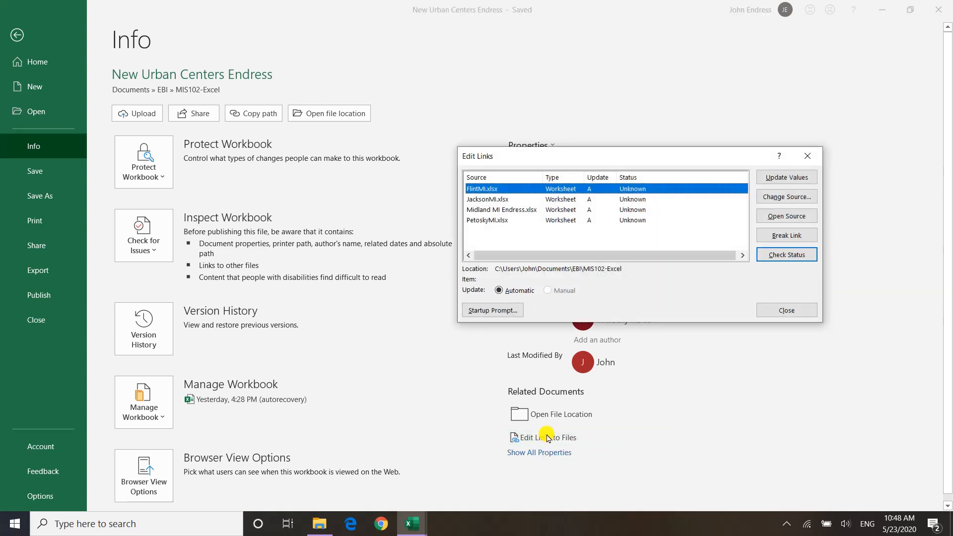
shift+click(497, 221)
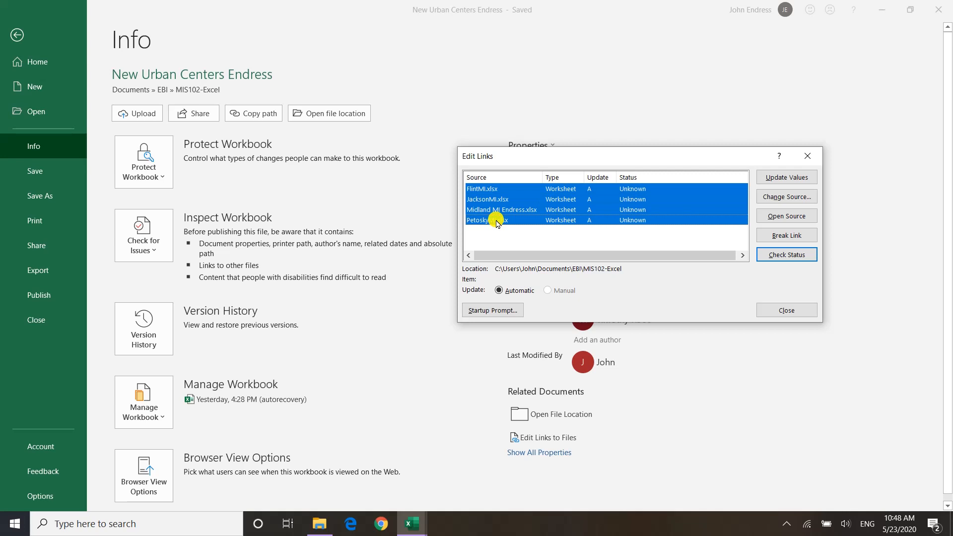
click(780, 237)
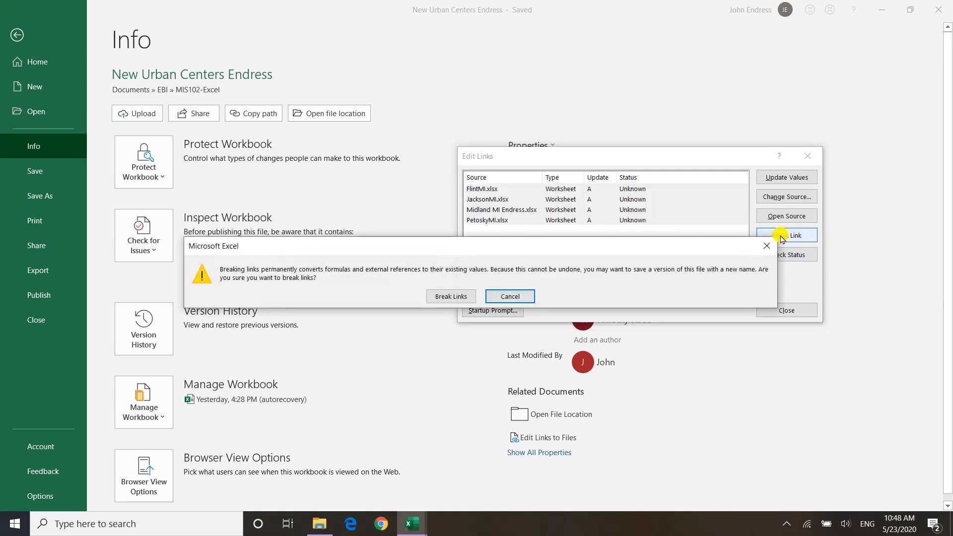
click(439, 297)
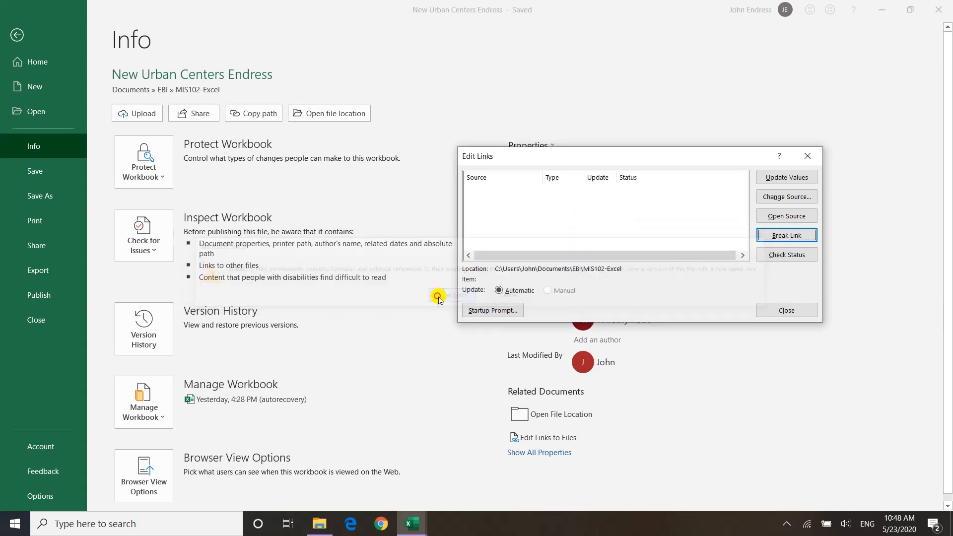
click(778, 308)
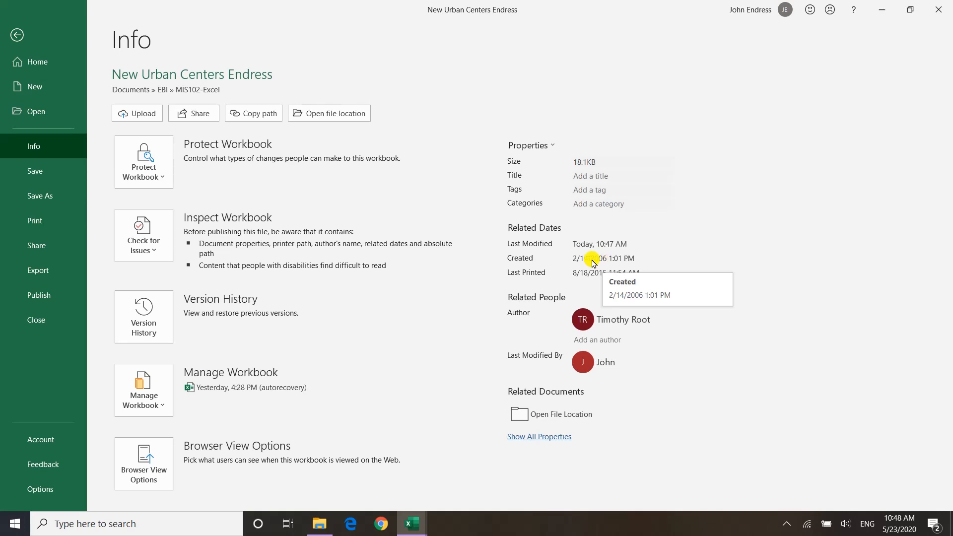
Save the workbook in the MIS102-Excel folder under the name "New UC Audited 2018" followed by the user's surname
click(33, 194)
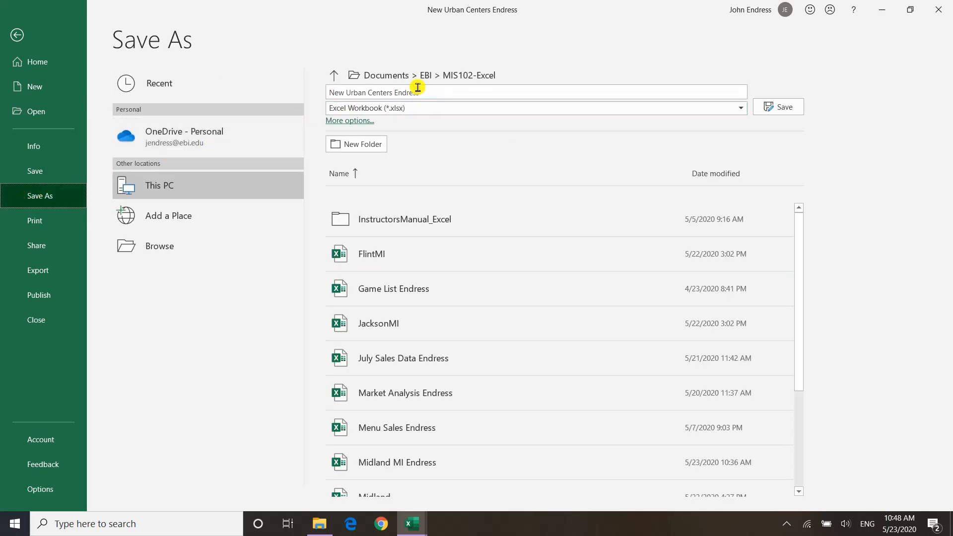
click(446, 93)
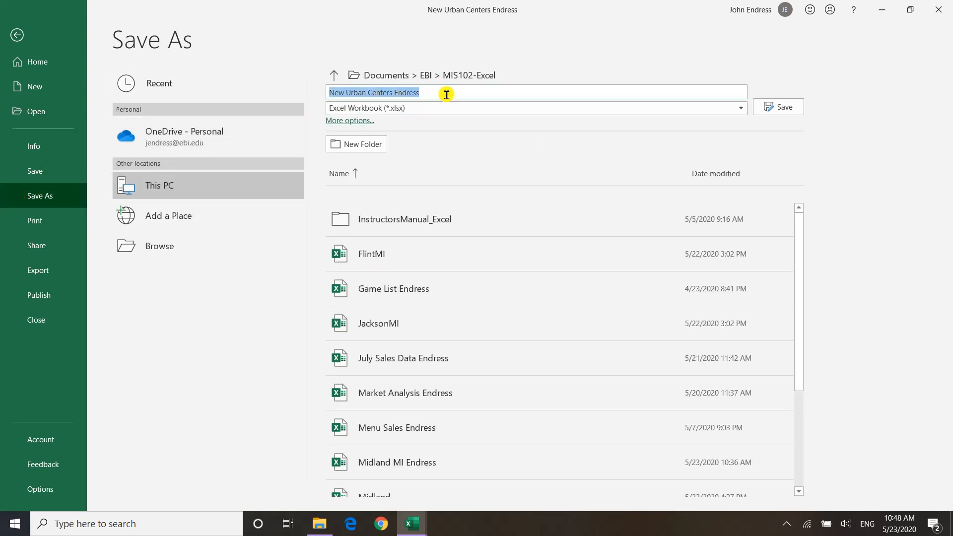
text(New UC A)
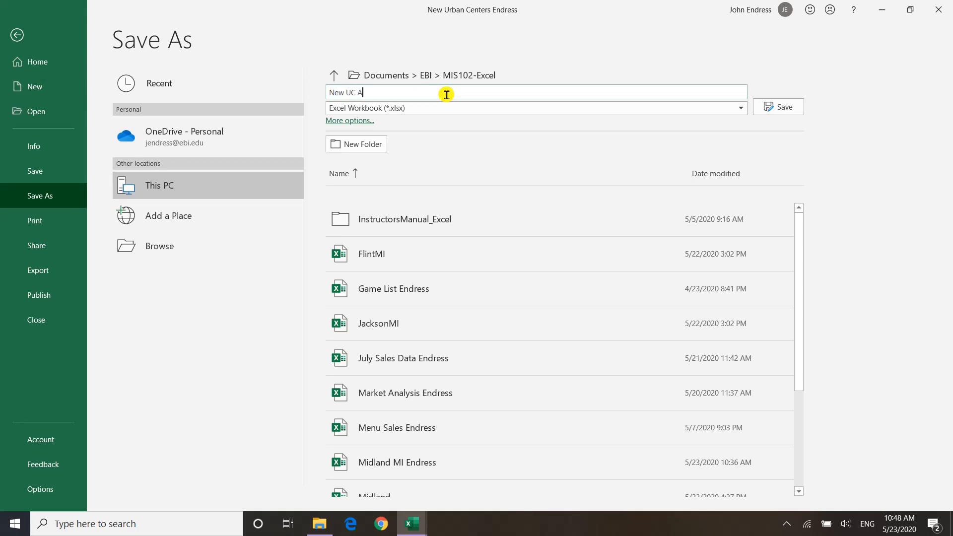
text(udited 2018 Endress)
click(777, 115)
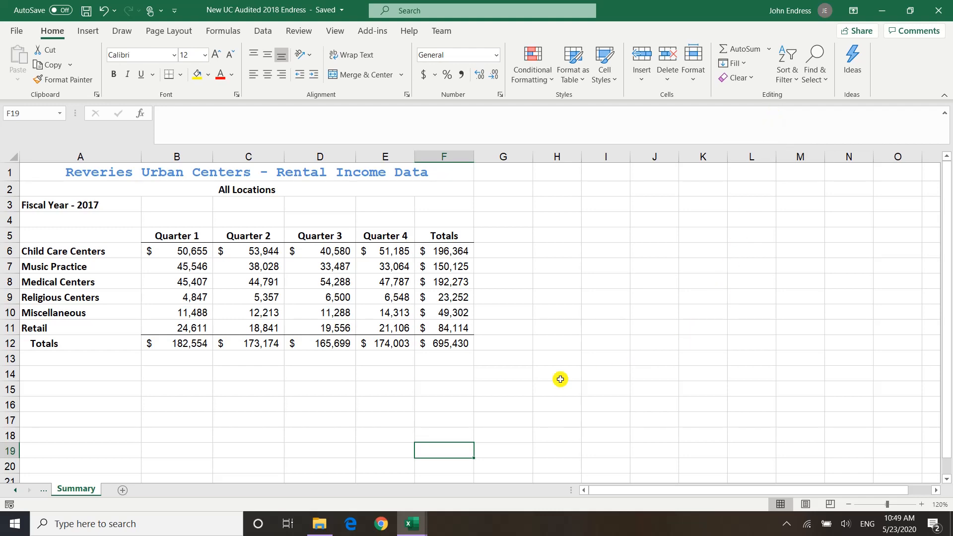
Check the contents of the Medical Centers row and the Totals column, and show the sheet's formulas before returning to values
click(184, 281)
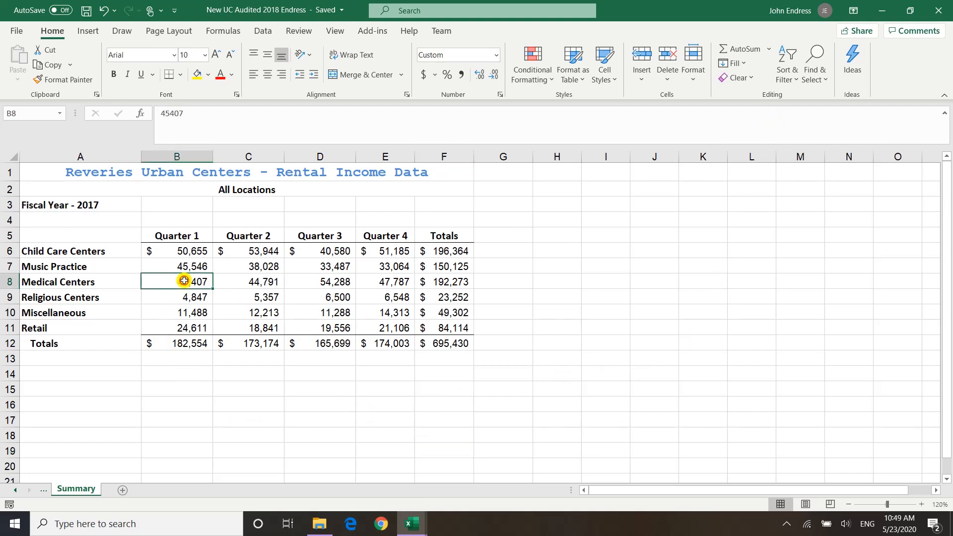
click(228, 280)
click(311, 279)
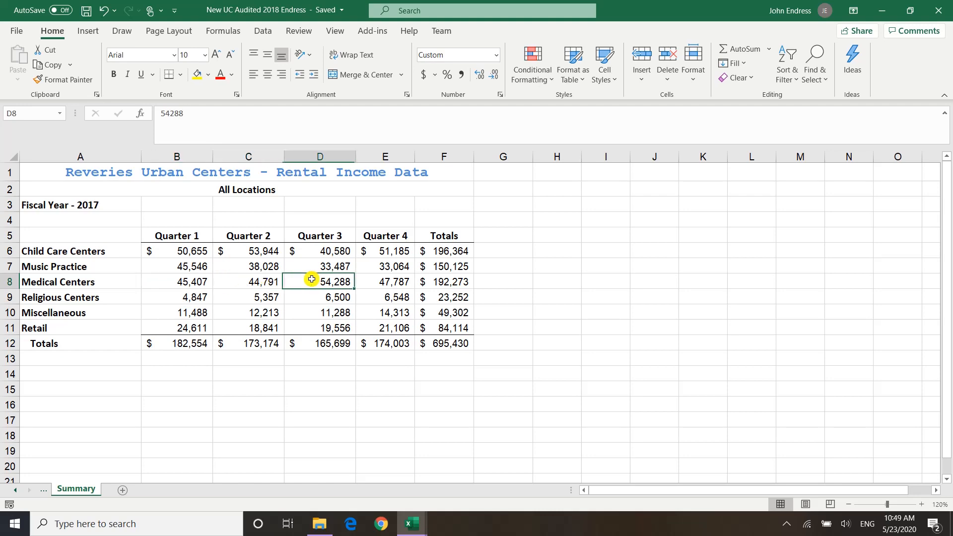
click(395, 282)
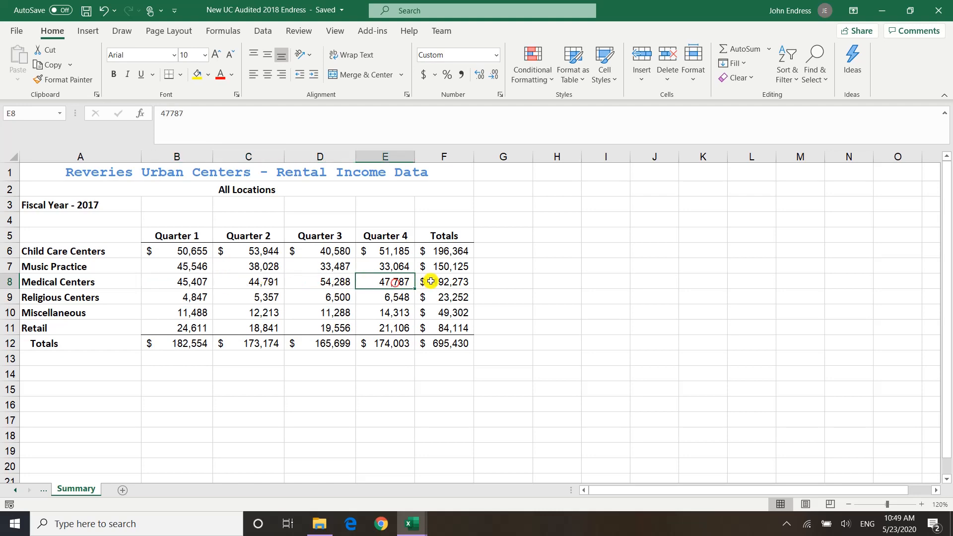
click(456, 328)
click(451, 346)
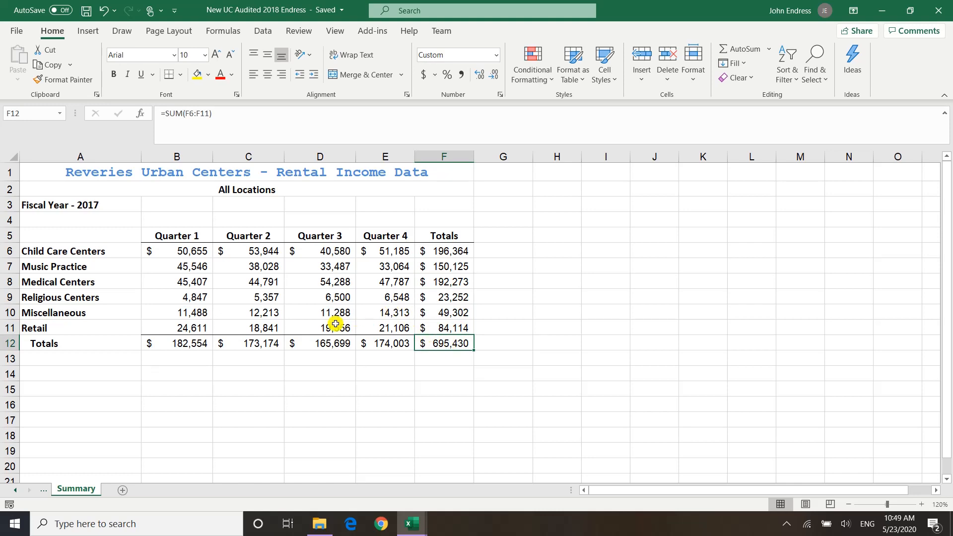
key(ctrl+grave)
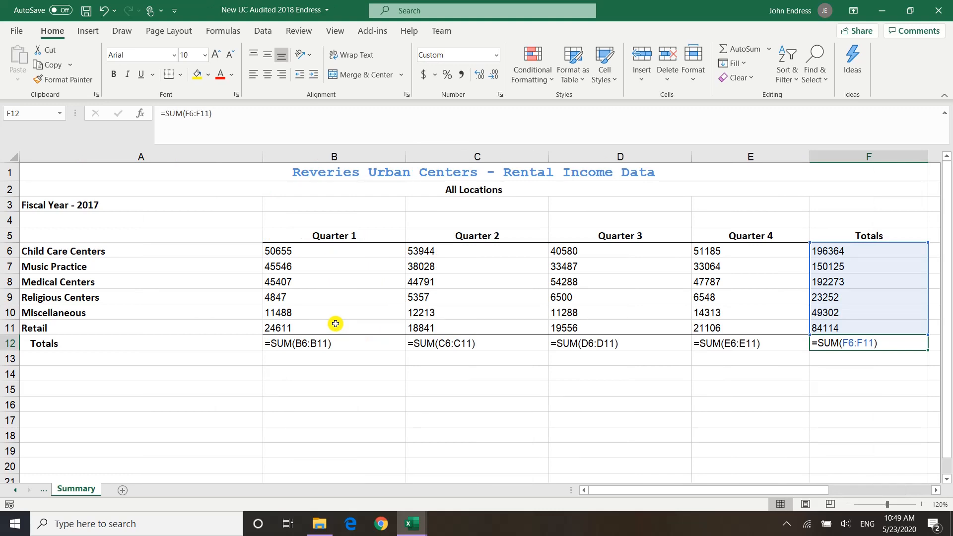
key(ctrl+grave)
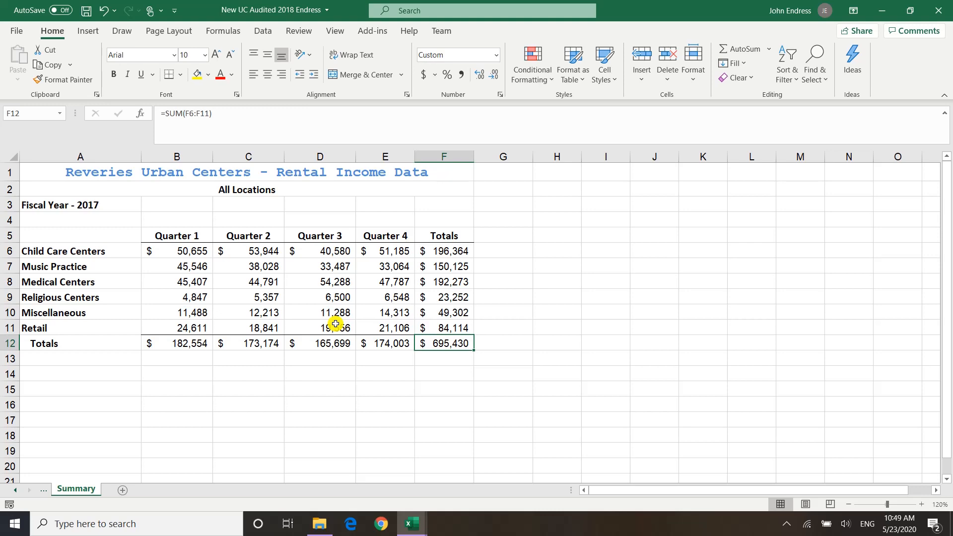
Show the sheet in Page Layout view and insert the file name and sheet name on separate lines in the right header section
click(805, 505)
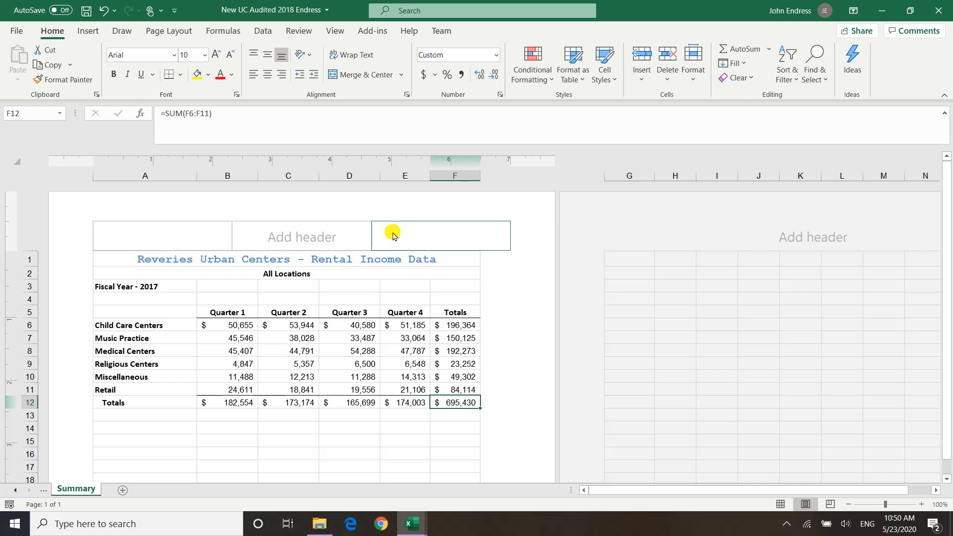
click(416, 231)
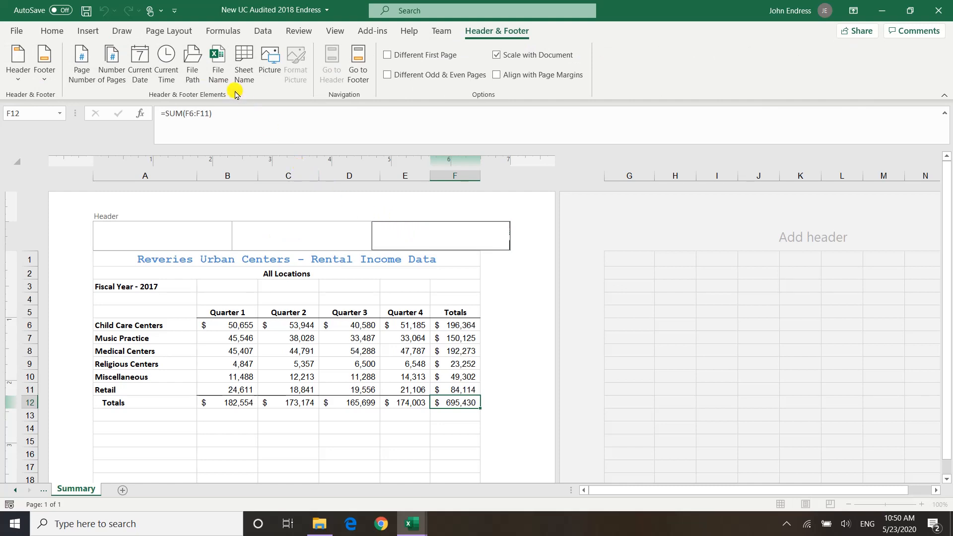
click(223, 82)
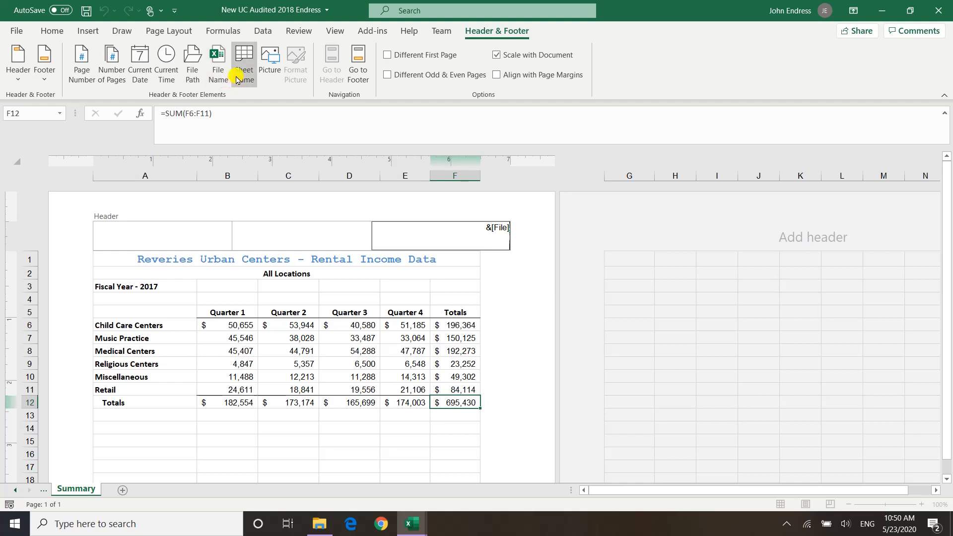
click(239, 79)
Enter the user's full name in the right footer section and insert the current date on the line below it
click(357, 72)
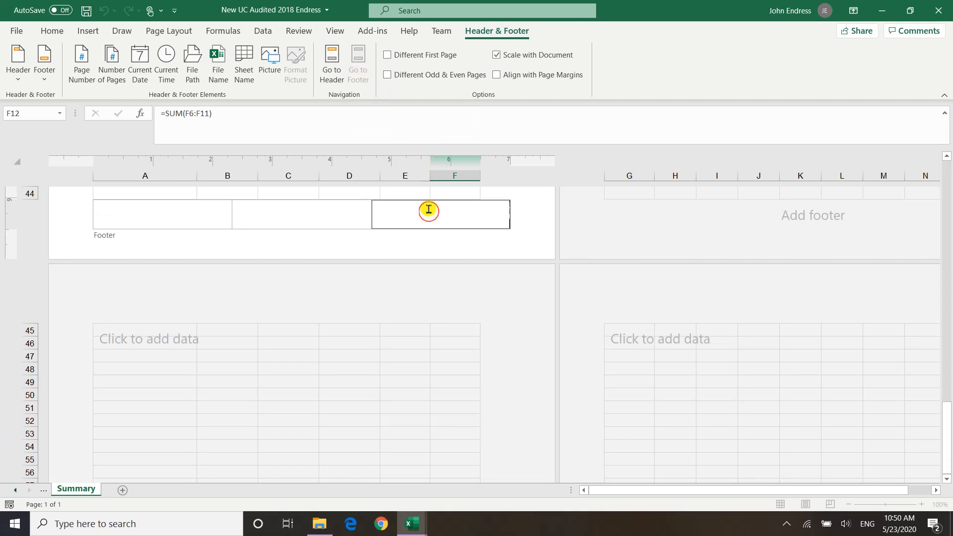
text(John Endress)
key(Return)
click(145, 87)
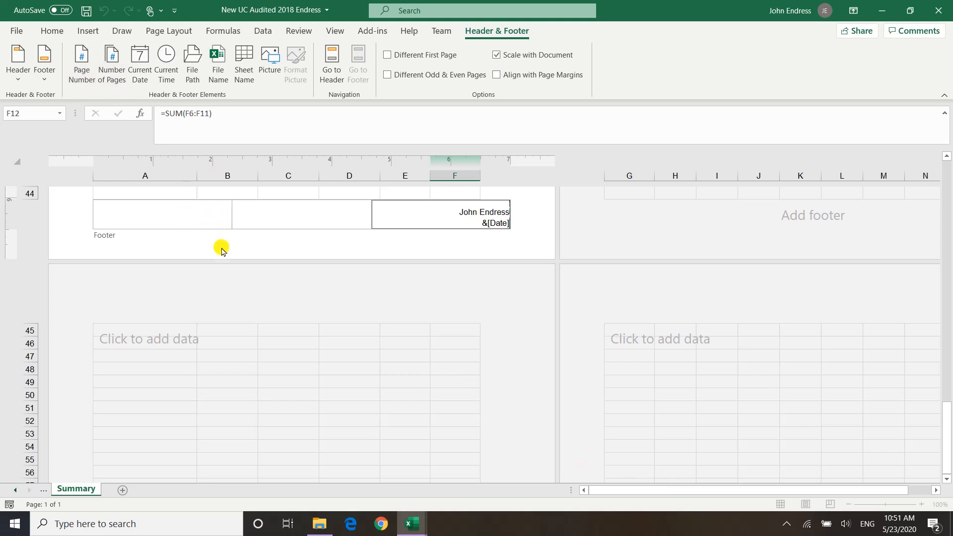
Check the finished footer and header, leave header editing and return the sheet to Normal view
click(170, 218)
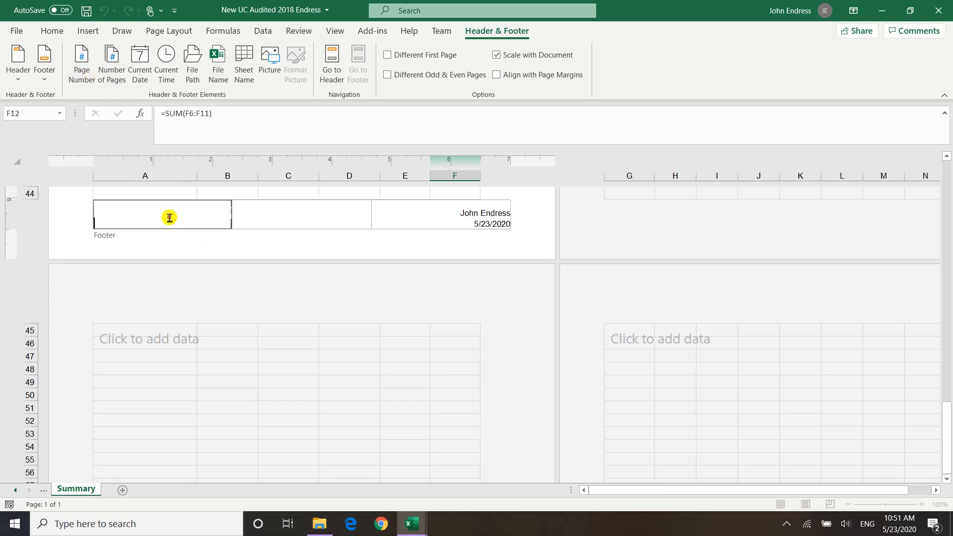
click(325, 79)
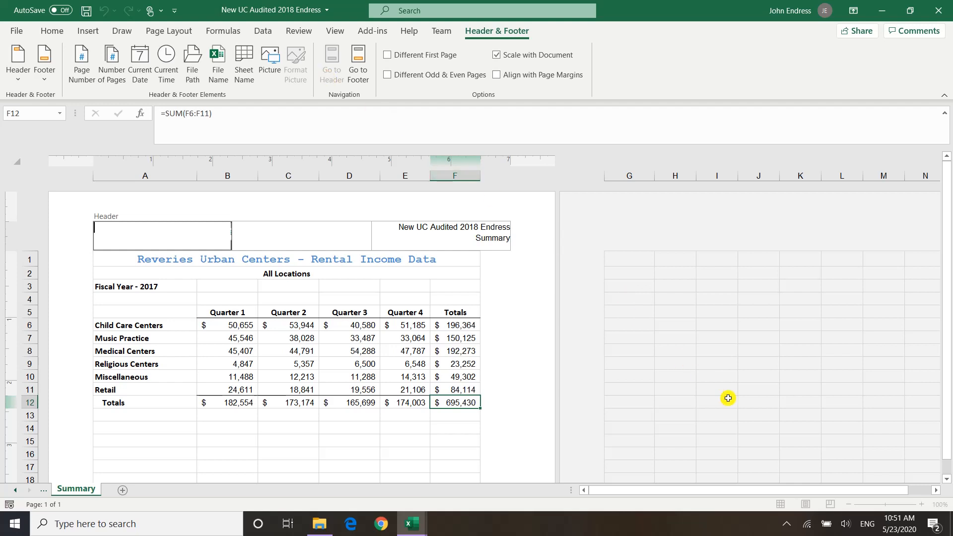
click(780, 504)
click(329, 456)
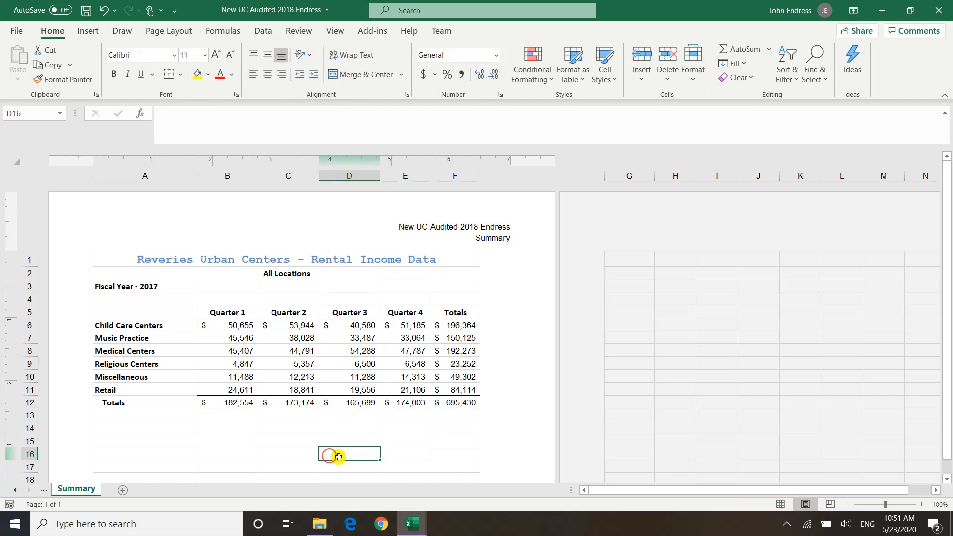
click(779, 505)
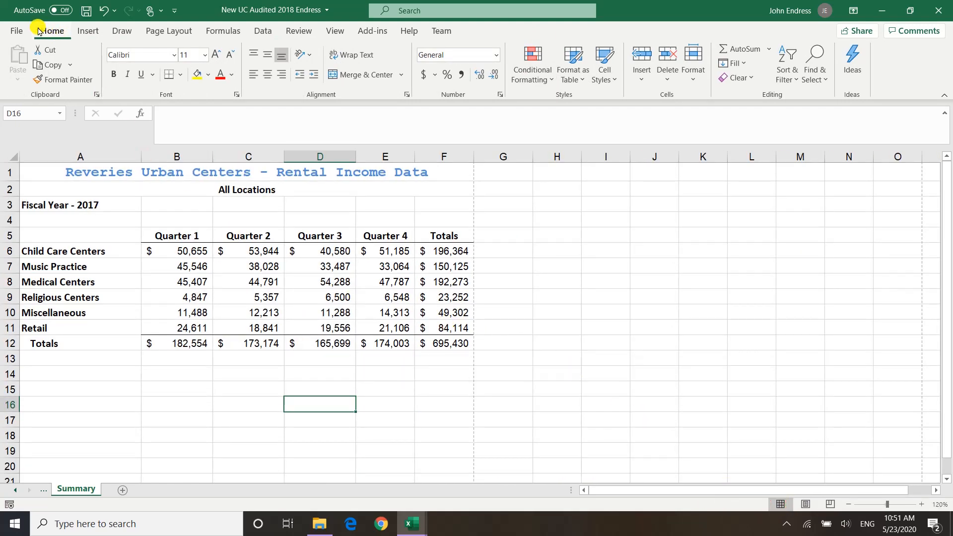
Save the audited workbook and close it
click(19, 33)
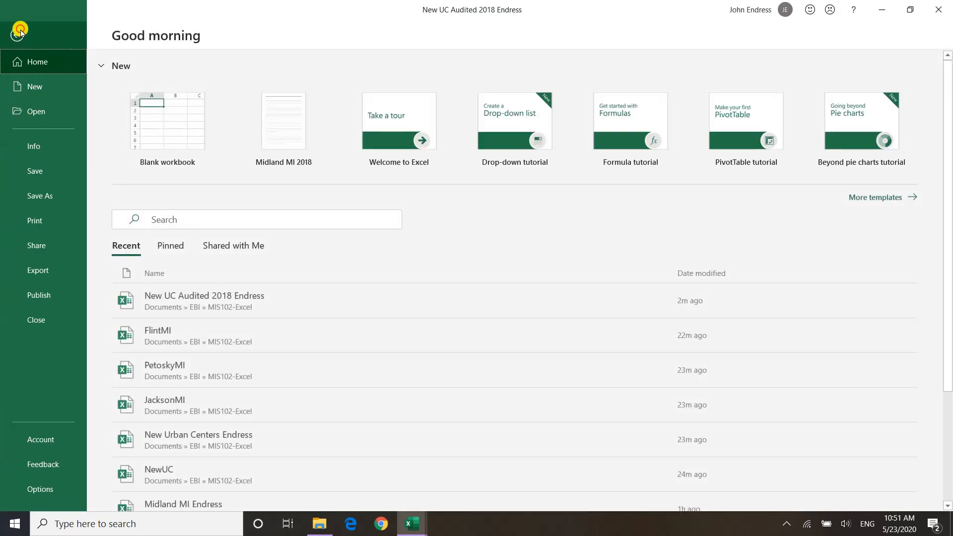
click(41, 173)
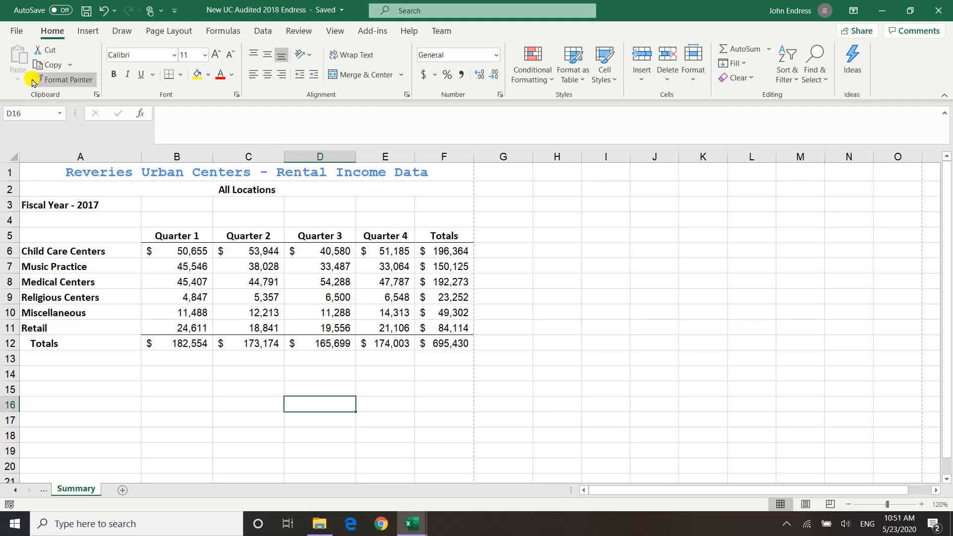
click(15, 30)
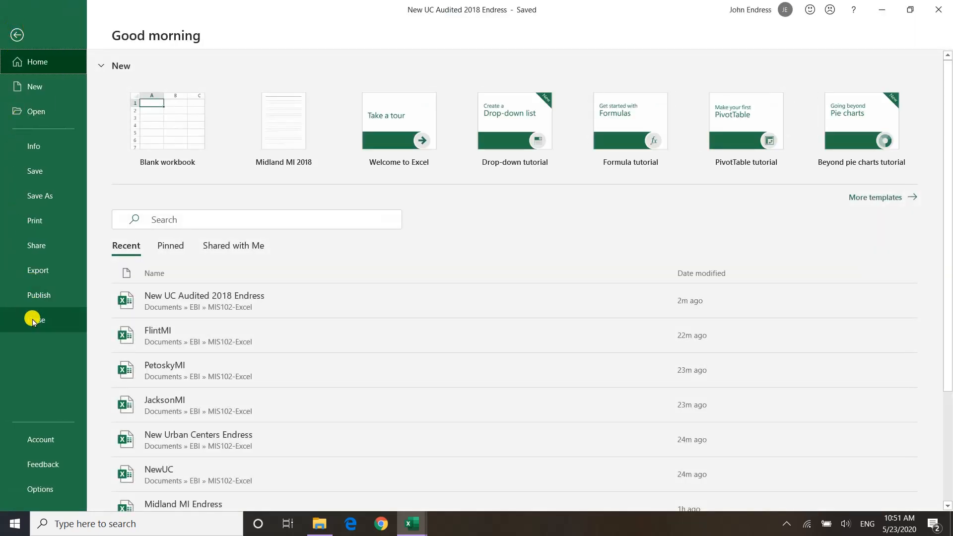
click(33, 320)
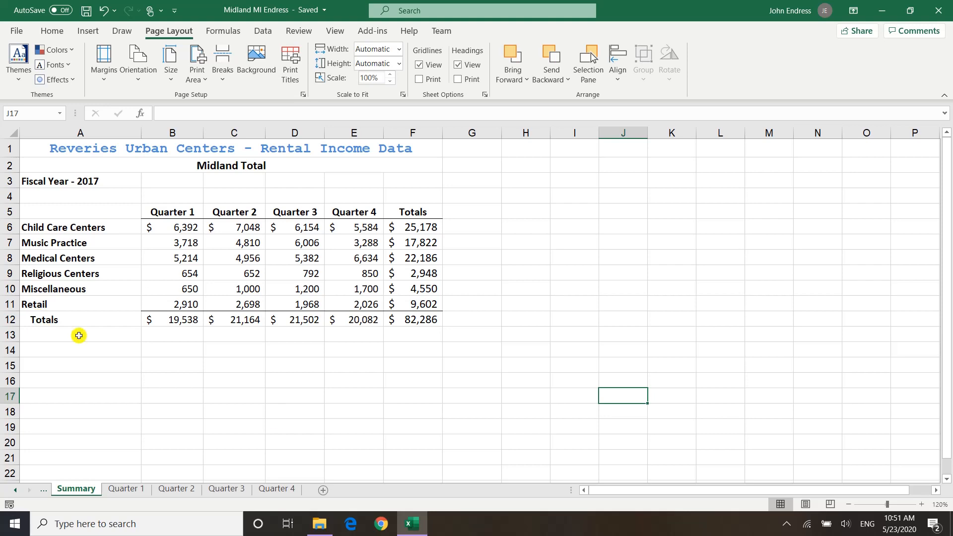
Save the Midland workbook, and save a copy under its existing name as an Excel Template (*.xltx) in the Custom Office Templates folder
click(23, 30)
click(28, 182)
click(14, 33)
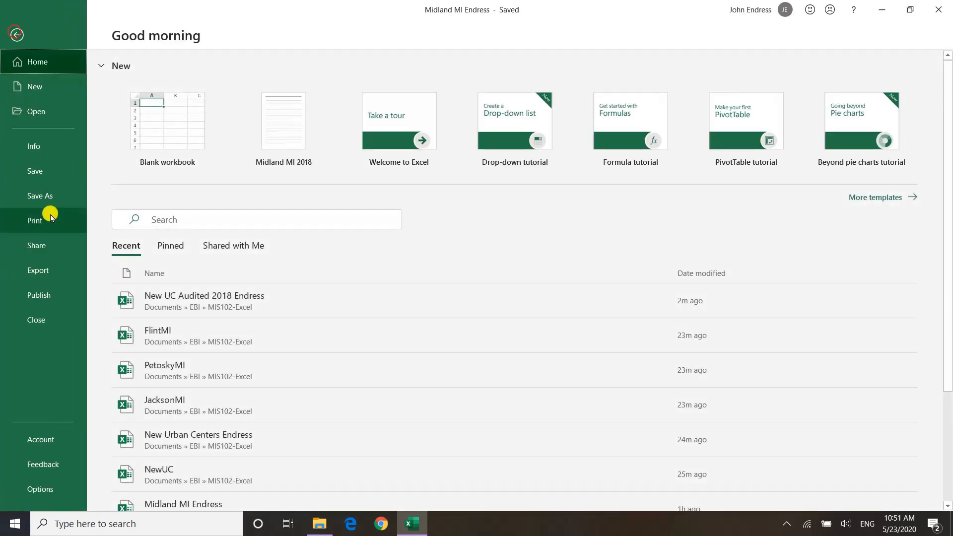
click(36, 198)
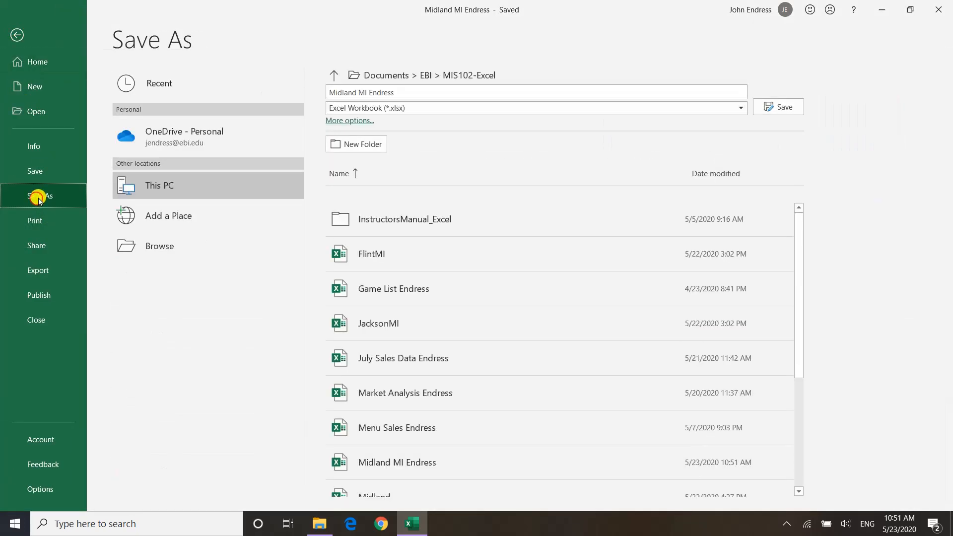
click(376, 110)
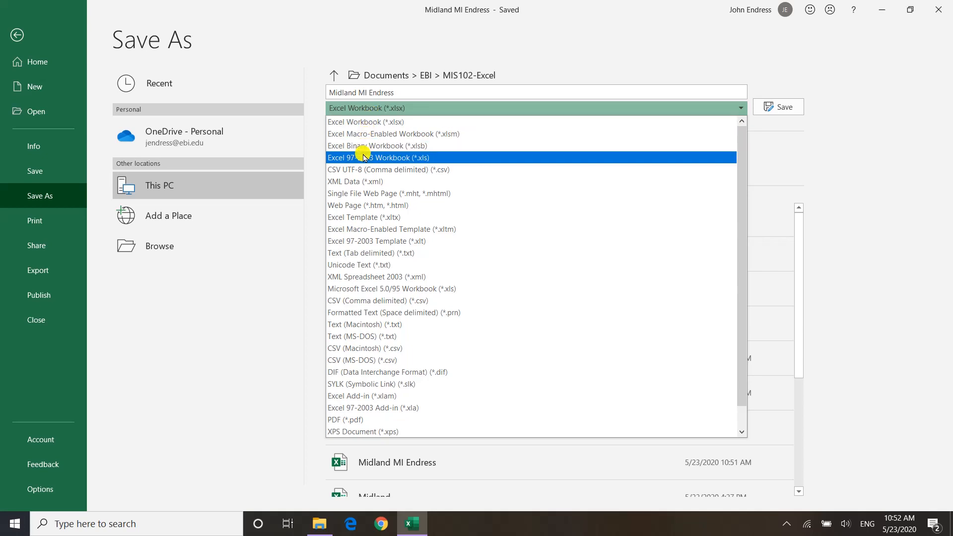
click(334, 217)
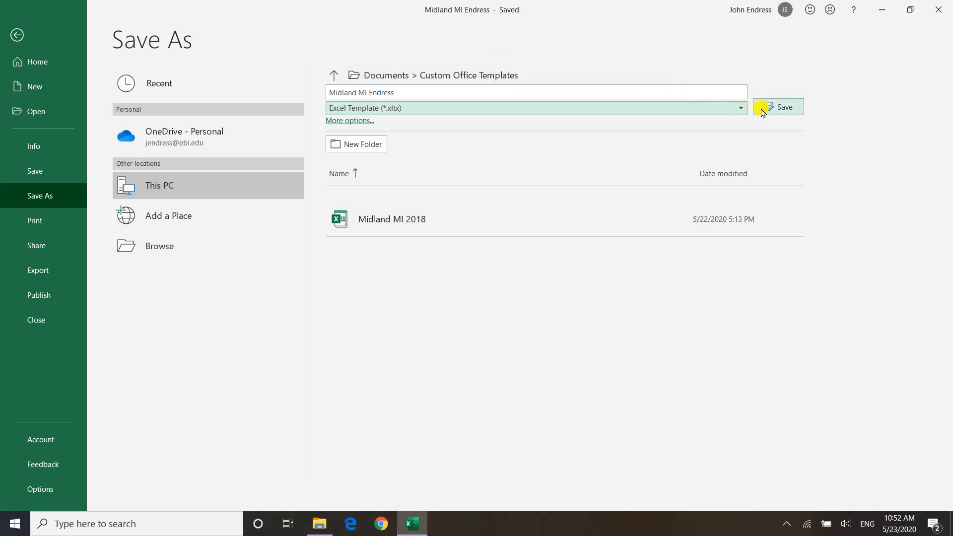
click(778, 106)
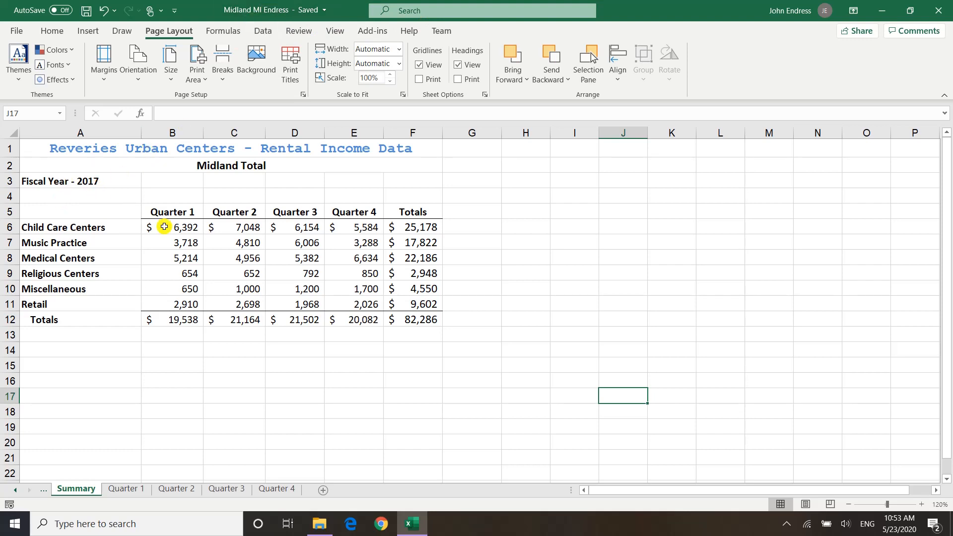
Look through the personal templates and create a new workbook from the Midland MI 2018 template
mouse_move(407, 530)
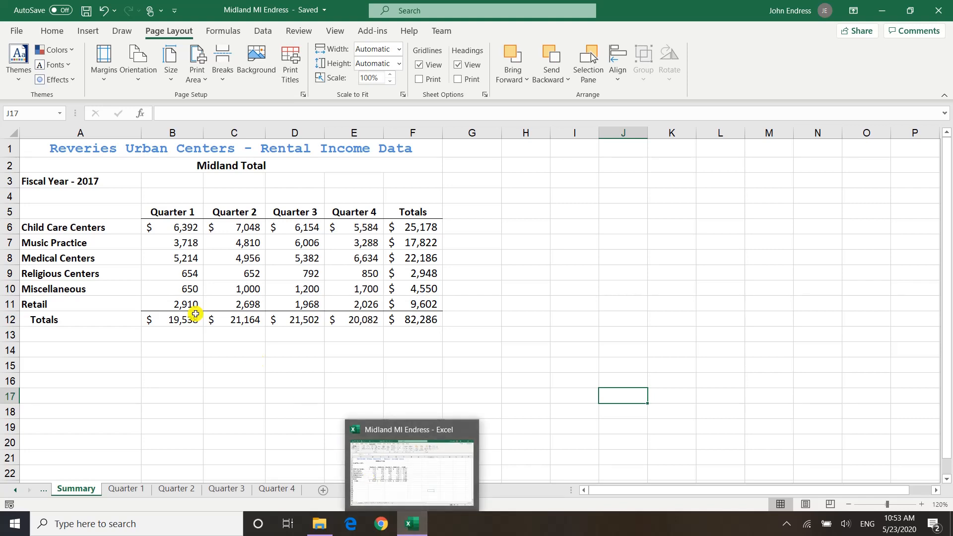
click(14, 31)
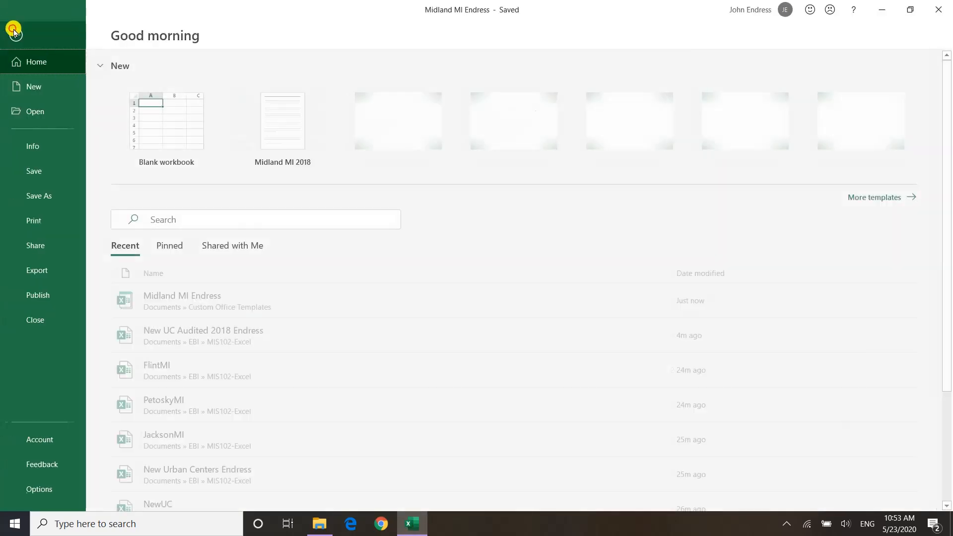
click(25, 88)
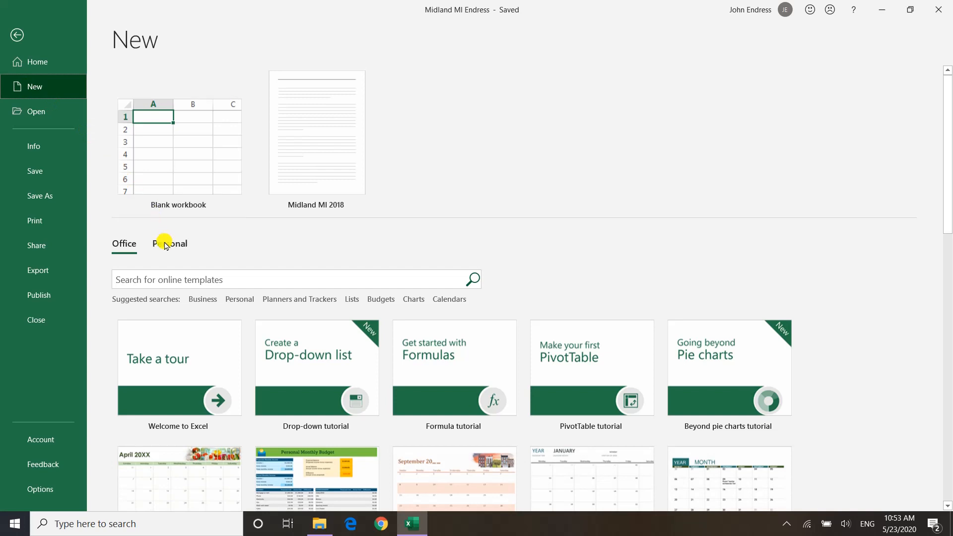
click(164, 244)
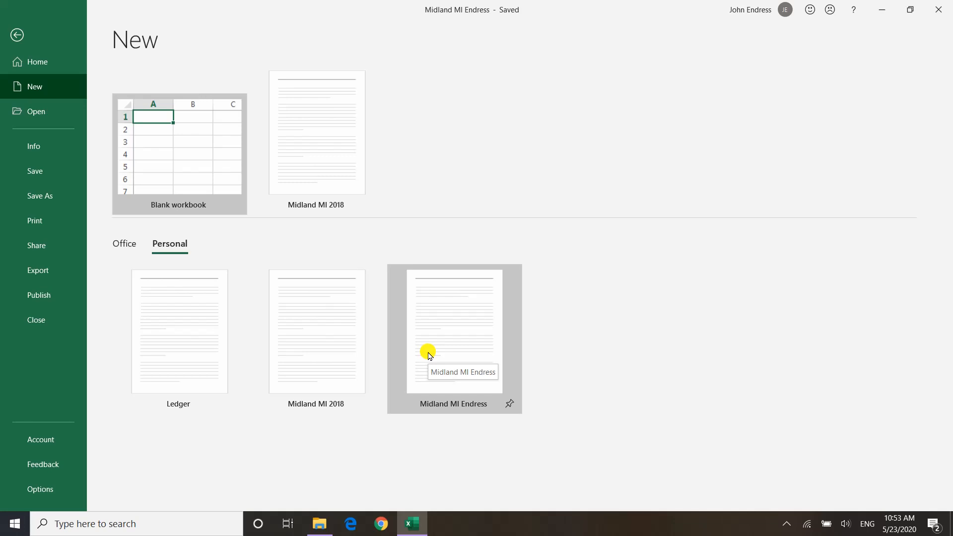
click(429, 355)
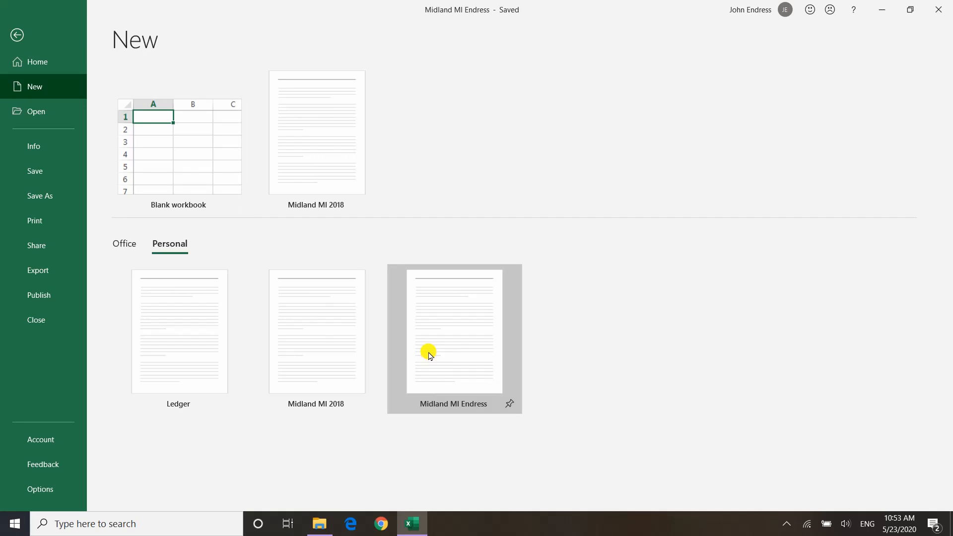
click(432, 352)
click(334, 183)
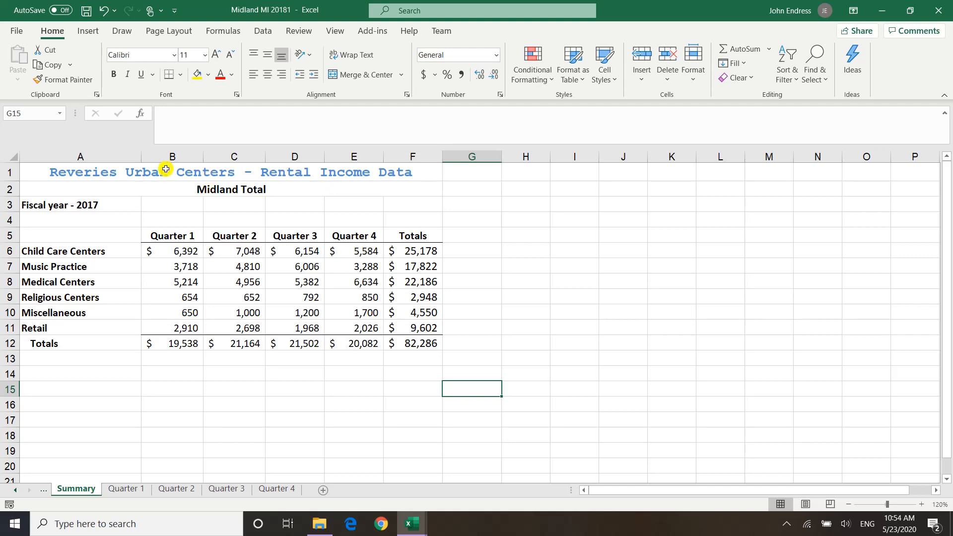
Save the new workbook in Documents > EBI > MIS102-Excel under the name "Midland MI 2018" followed by the user's surname
click(14, 29)
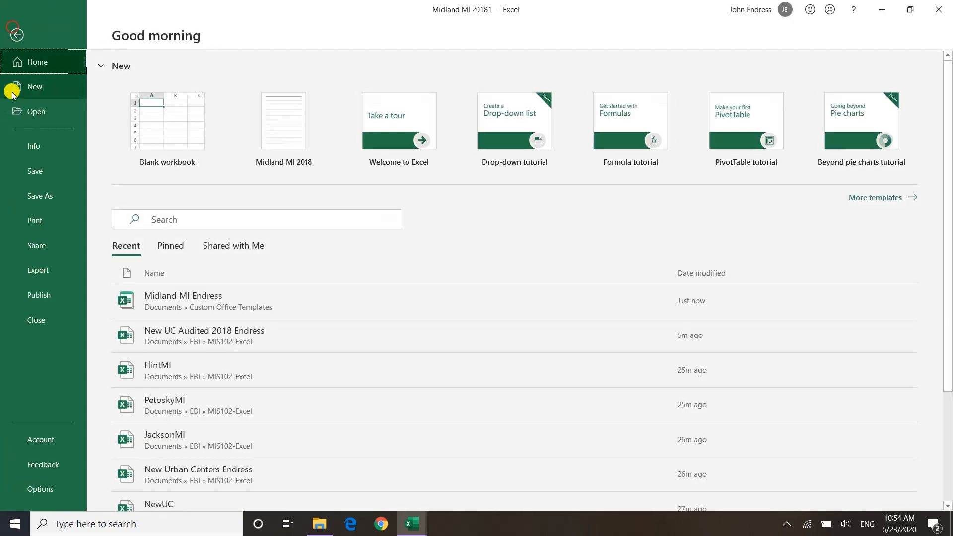
click(17, 194)
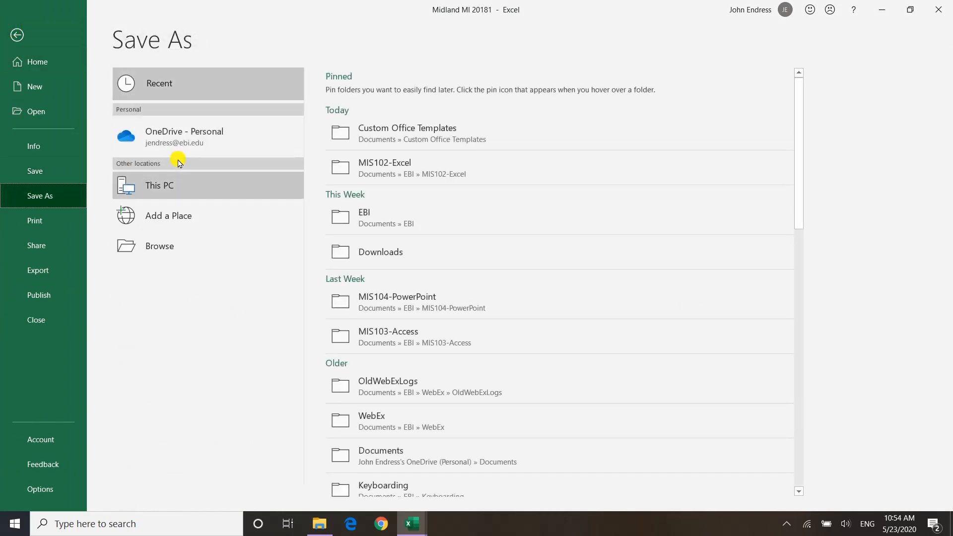
click(134, 246)
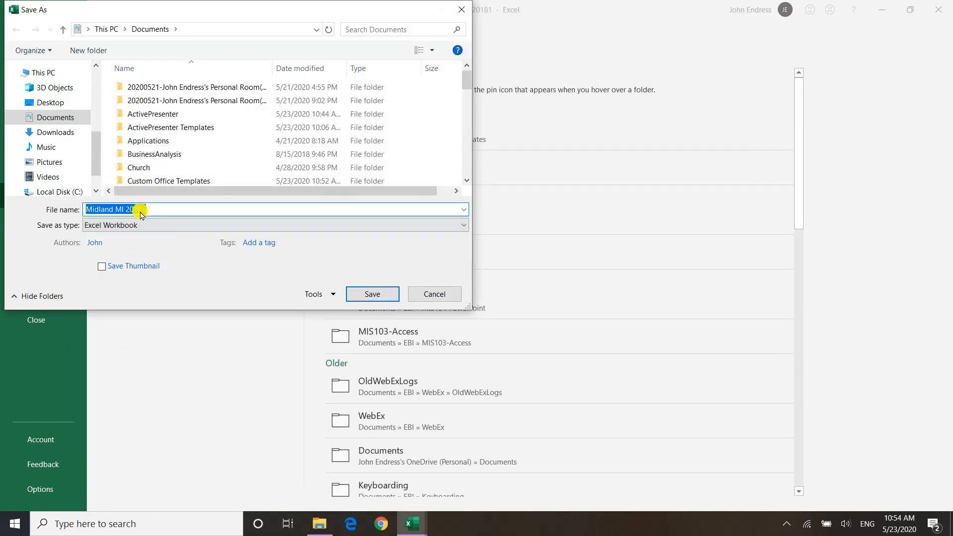
click(44, 123)
scroll(156, 139, down, 3)
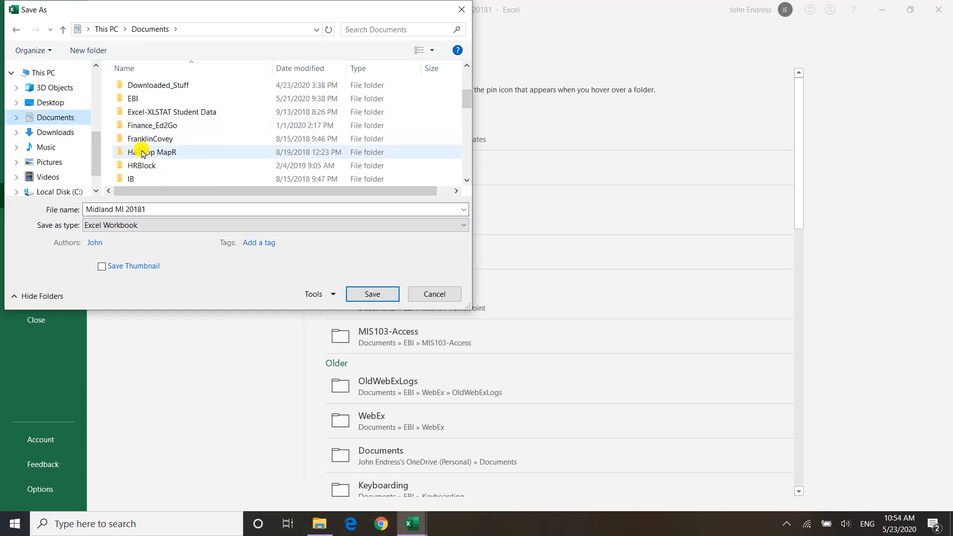
double_click(133, 98)
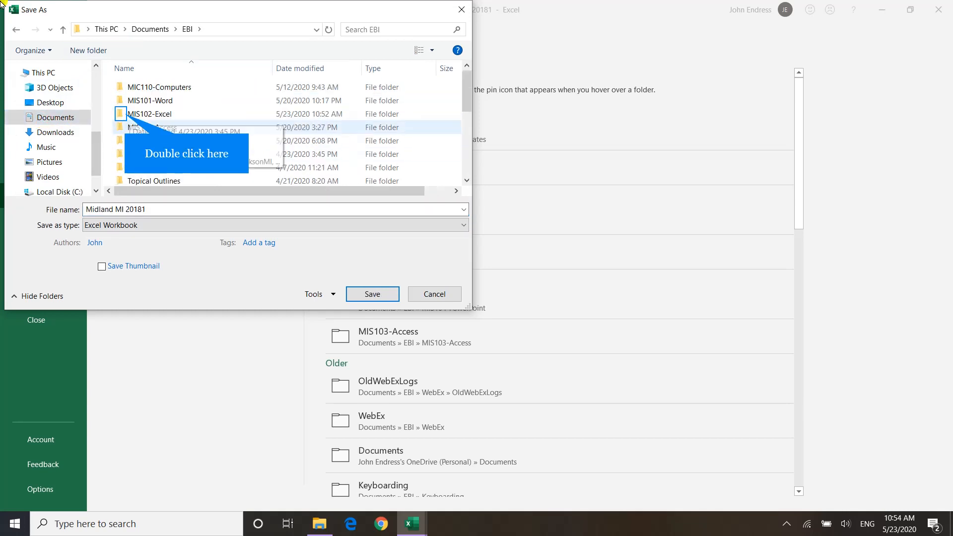
double_click(132, 115)
click(177, 211)
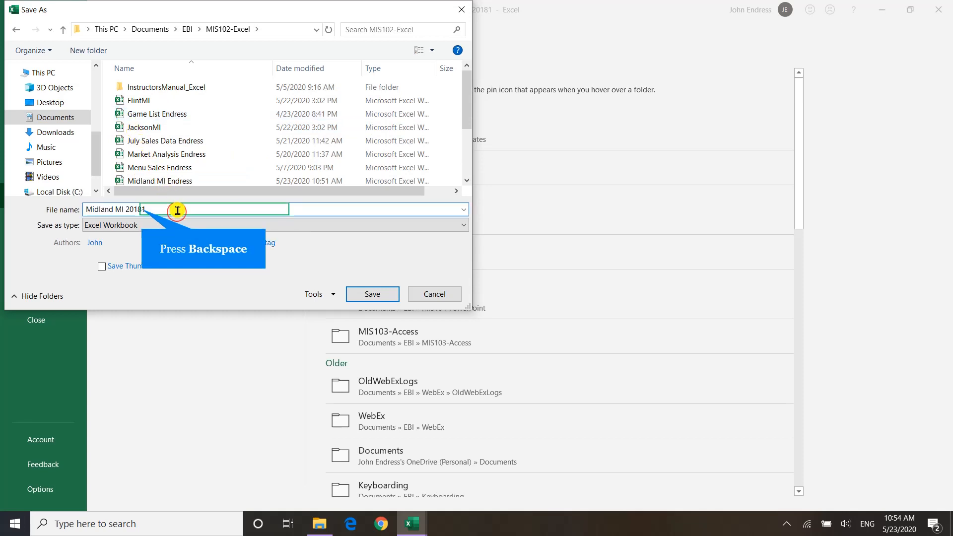
key(BackSpace)
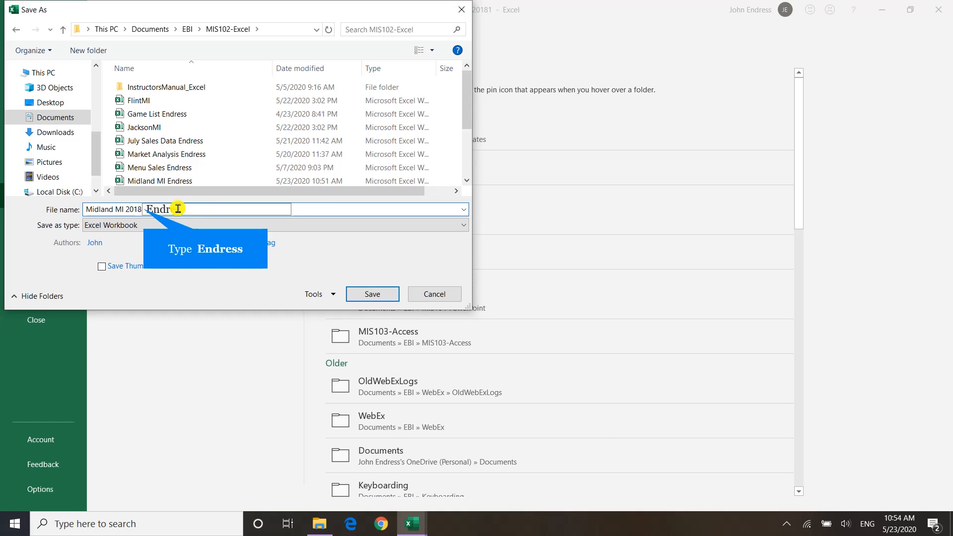
text(Endress)
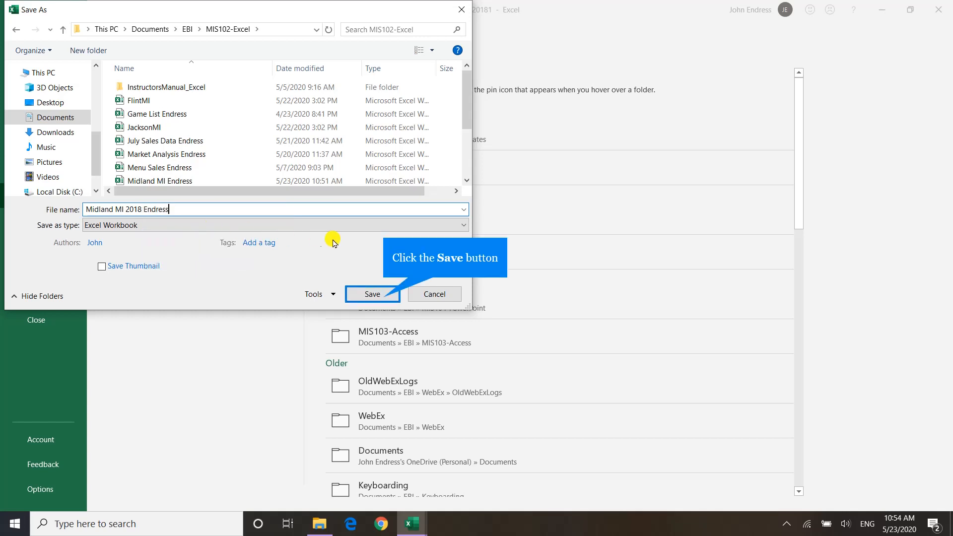
click(386, 298)
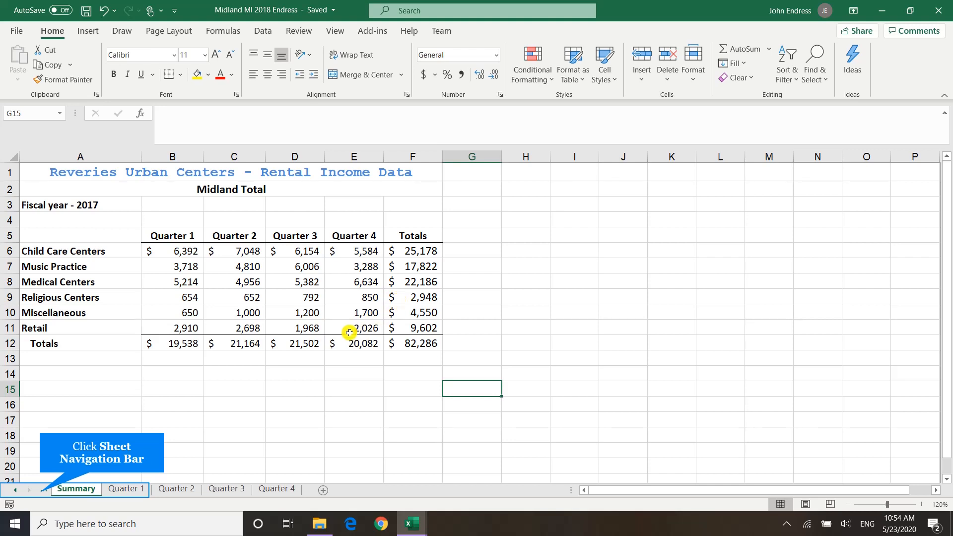
Set the date on the Documentation sheet to 5/23/2020
click(40, 493)
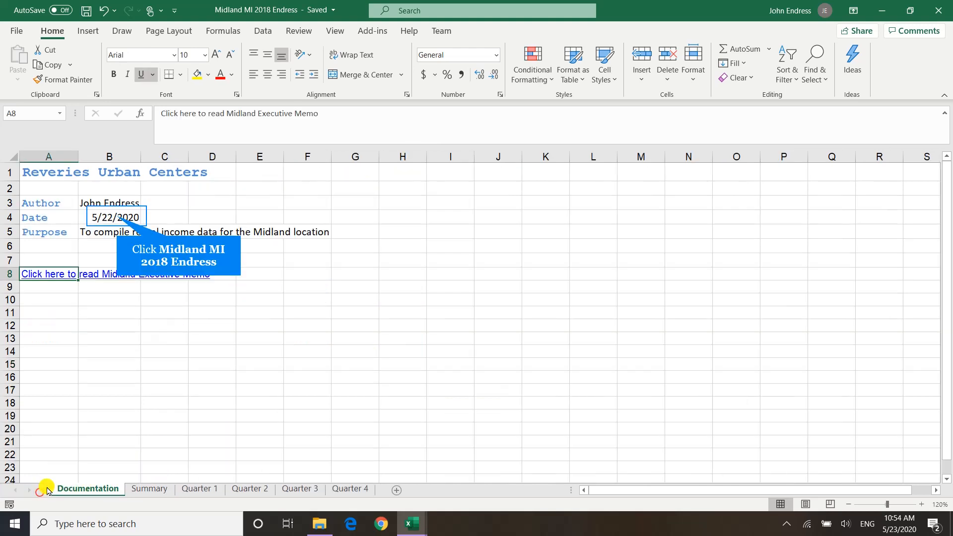
click(116, 216)
text(5/23/2020)
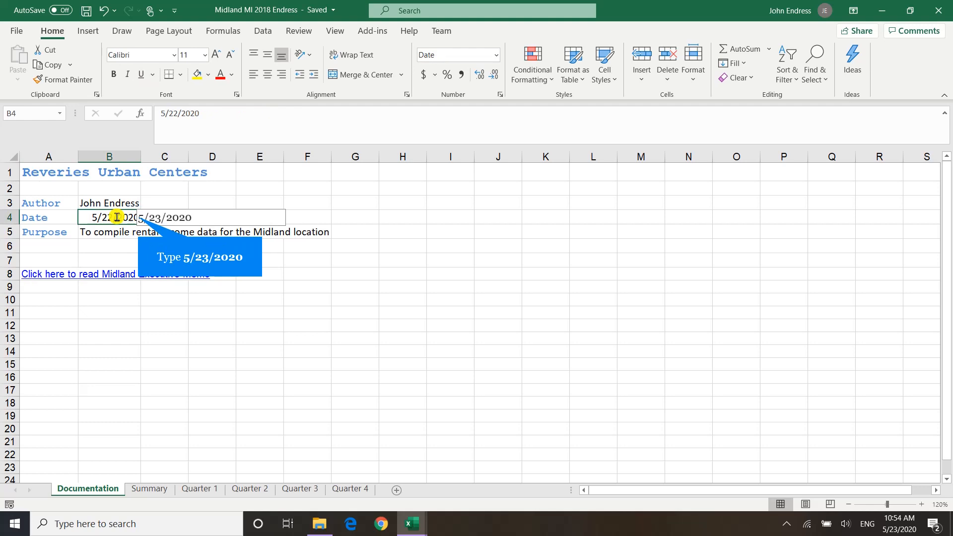
key(Return)
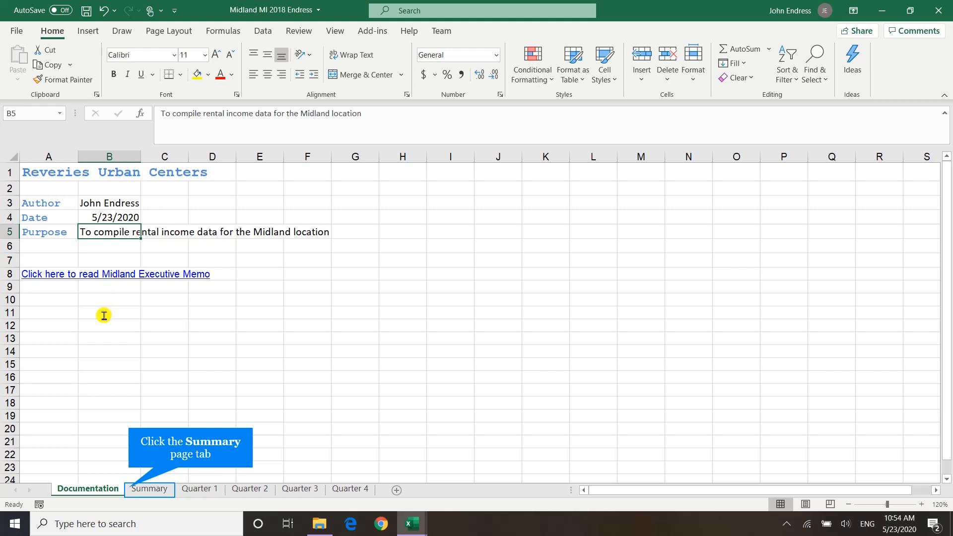
Change the fiscal year label in cell A3 of the Summary sheet to "Fiscal year - 2018"
click(132, 489)
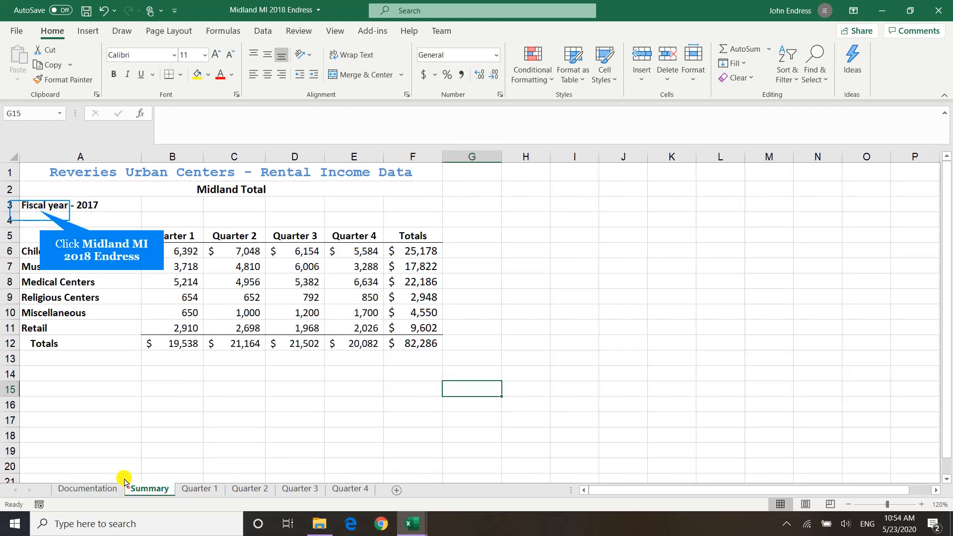
click(31, 205)
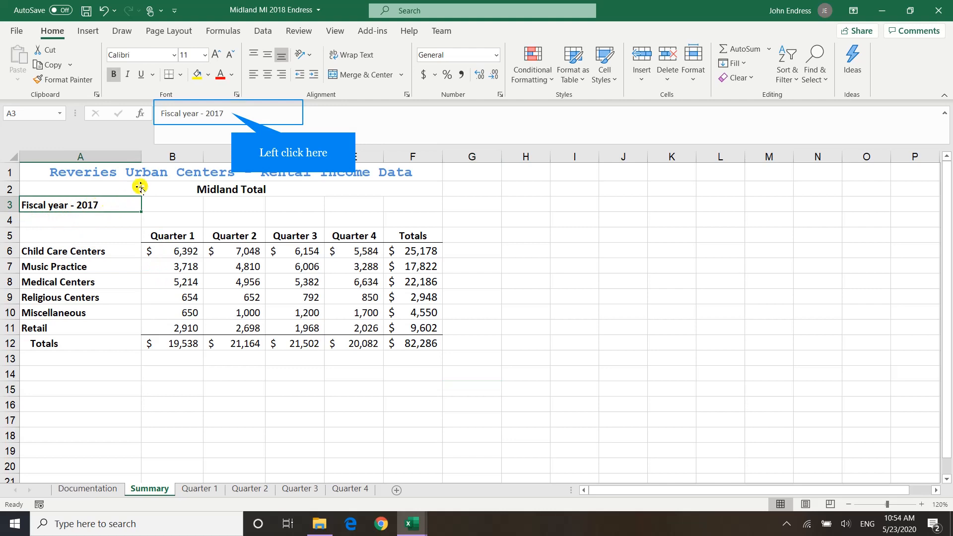
click(231, 114)
key(BackSpace)
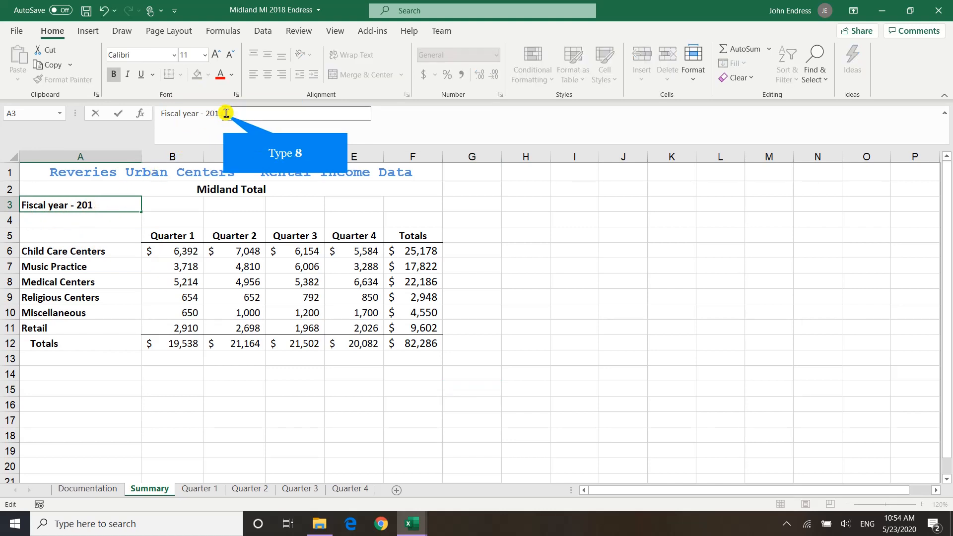
text(8)
key(Return)
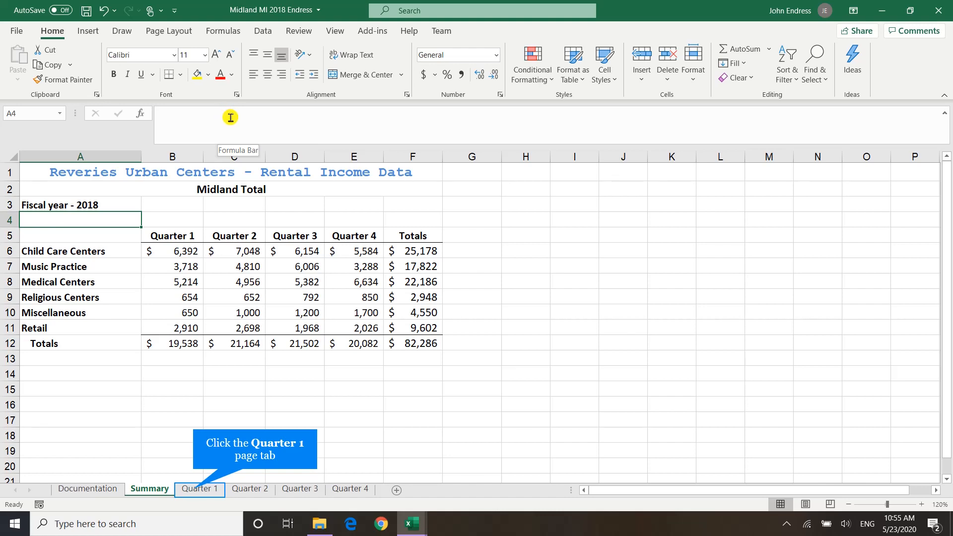
On the Quarter 1 sheet, set the January income for Child Care Centers (B6) to 500
click(194, 490)
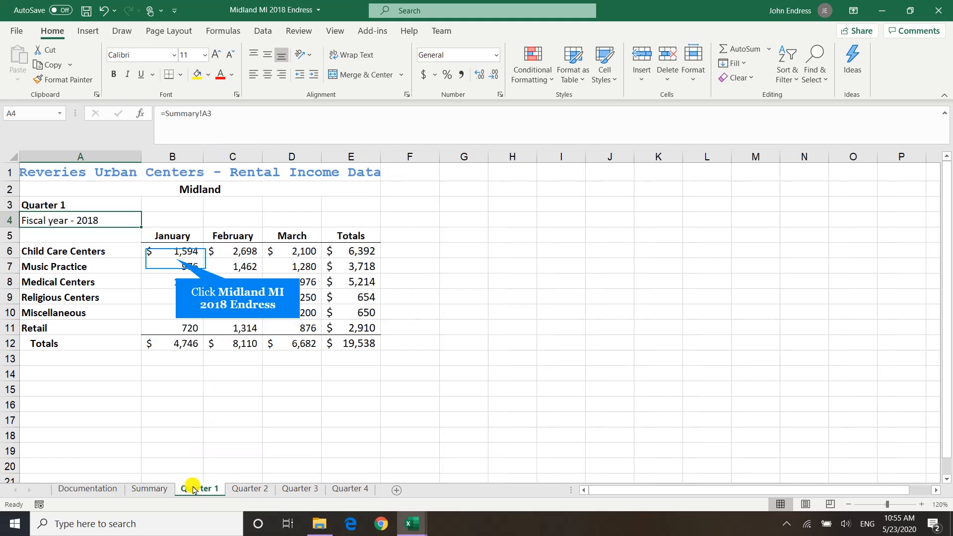
click(175, 260)
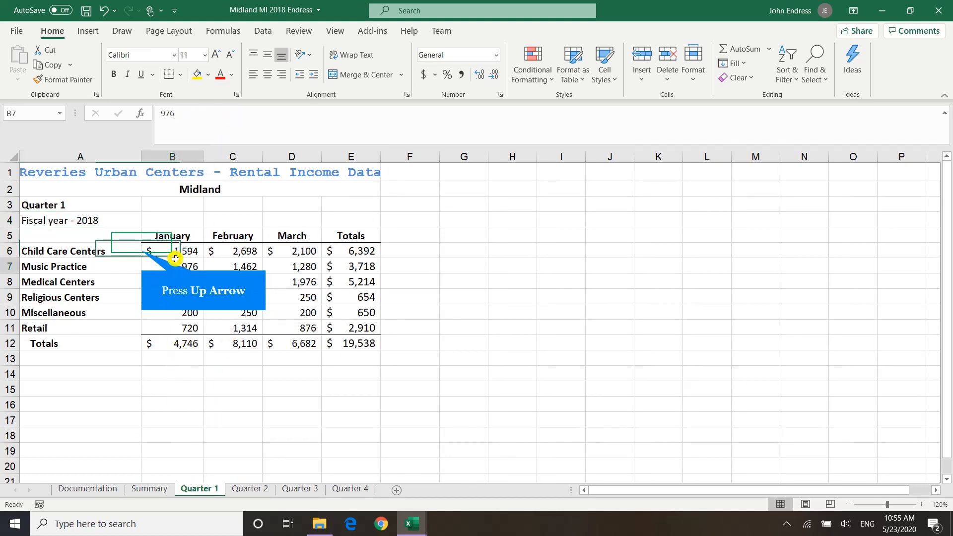
key(Up)
text(500)
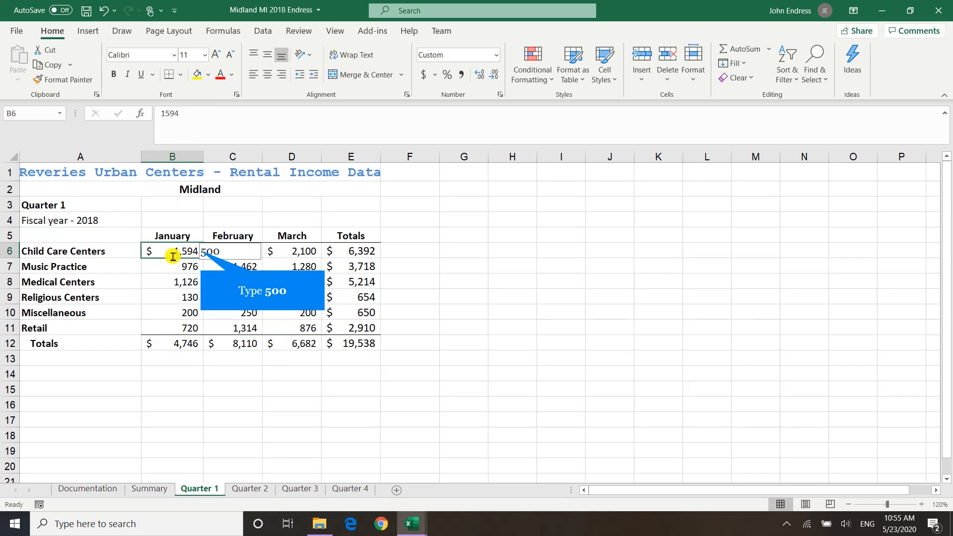
key(Right)
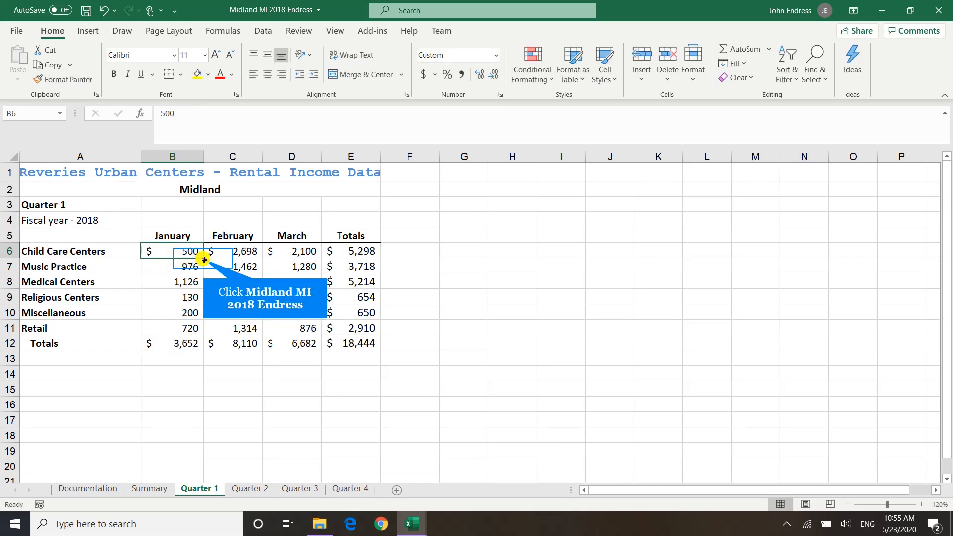
Fill the 500 from B6 across to March and down to the Retail row (B6:D11) without formatting
drag(204, 258, 268, 259)
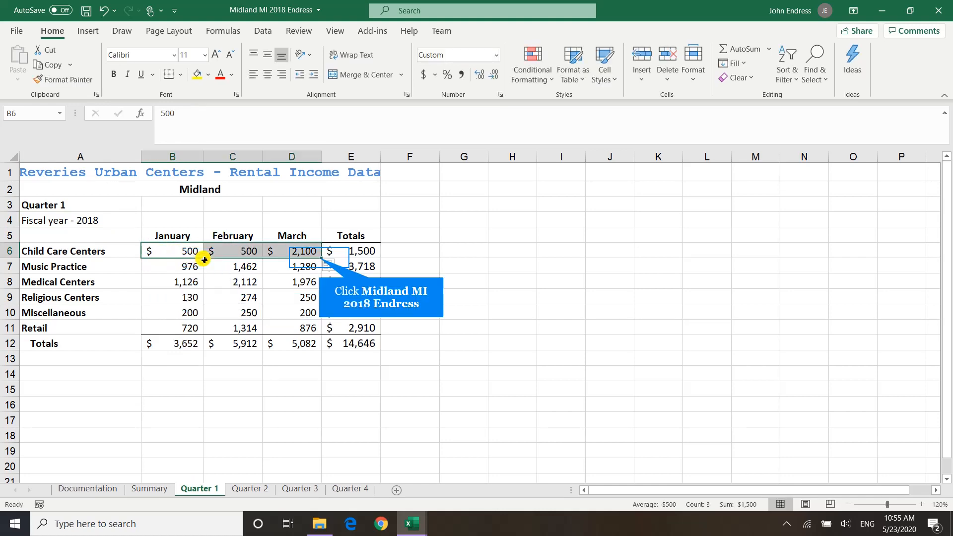
double_click(321, 259)
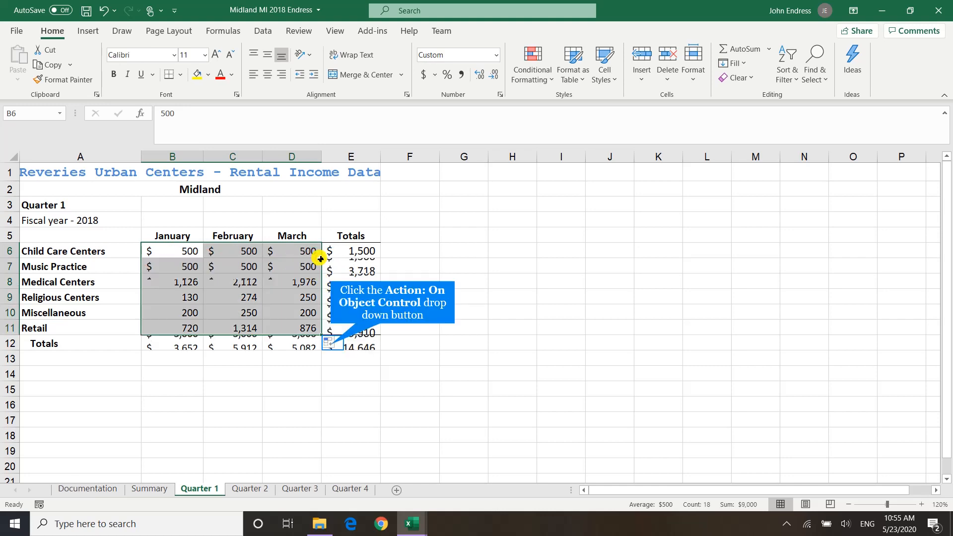
click(330, 342)
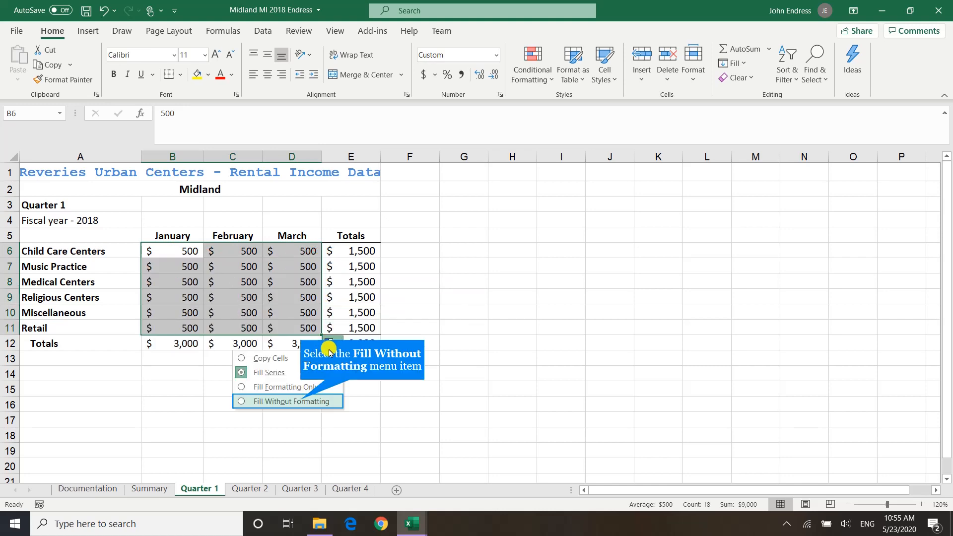
click(305, 400)
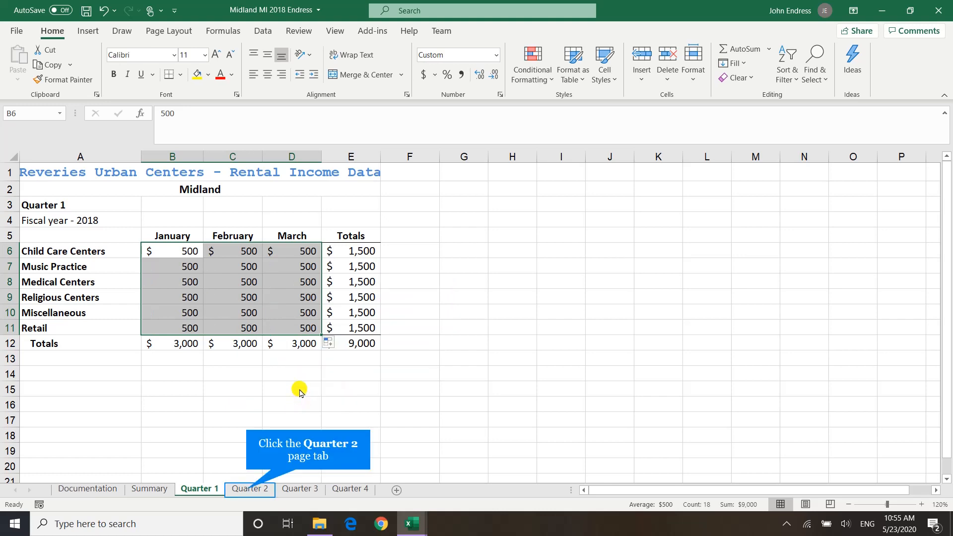
On the Quarter 2 sheet, enter 1000 for Child Care Centers in April and copy it to May and June
click(246, 488)
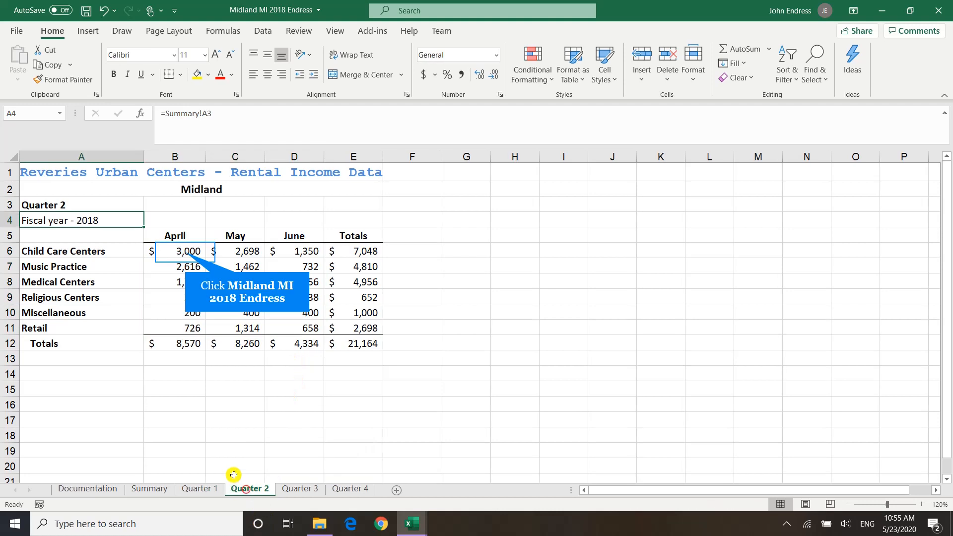
click(180, 251)
text(100)
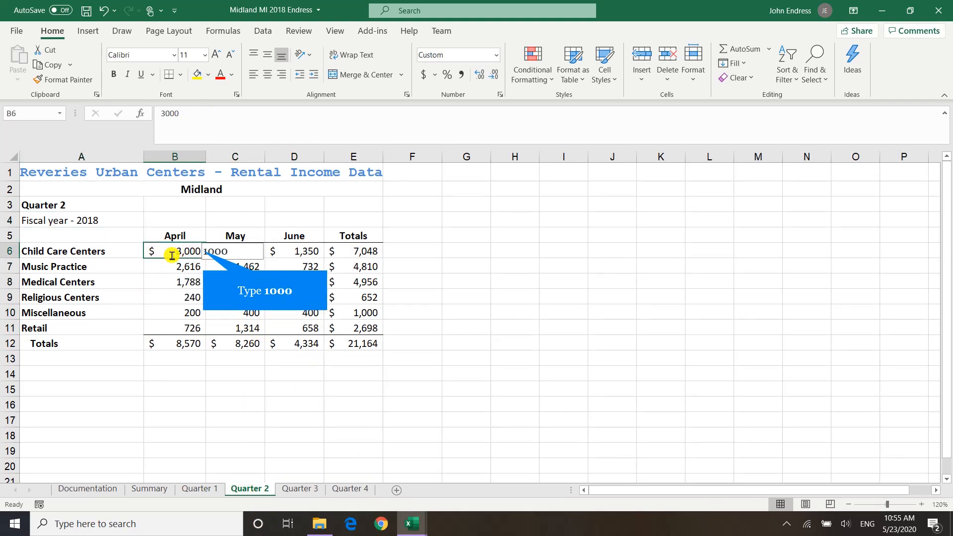
text(0)
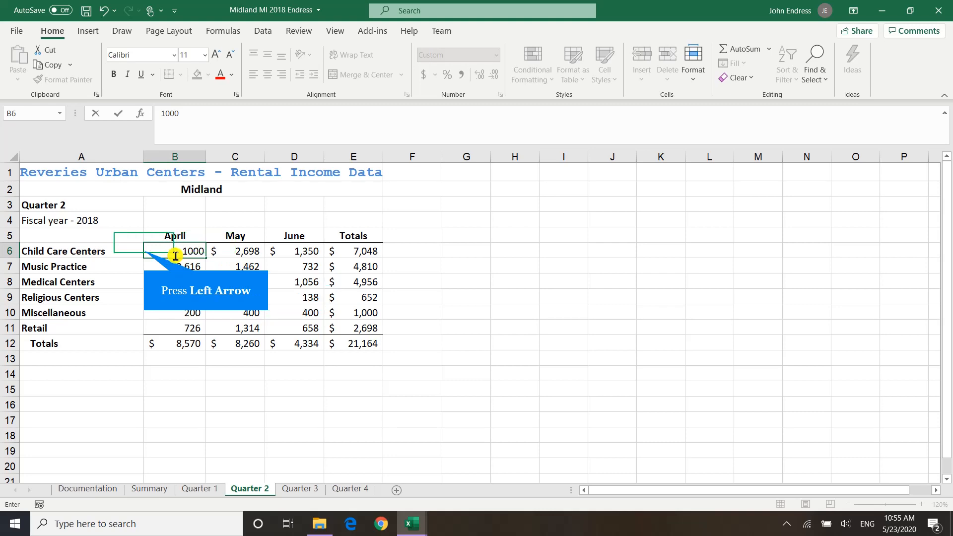
key(Right)
click(175, 254)
key(ctrl+c)
key(Right)
key(ctrl+v)
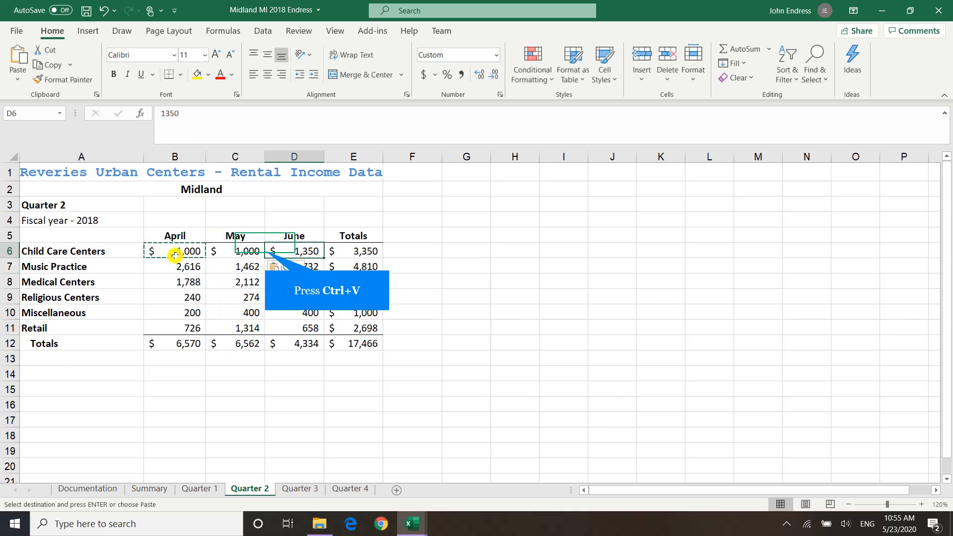
key(Right)
key(ctrl+v)
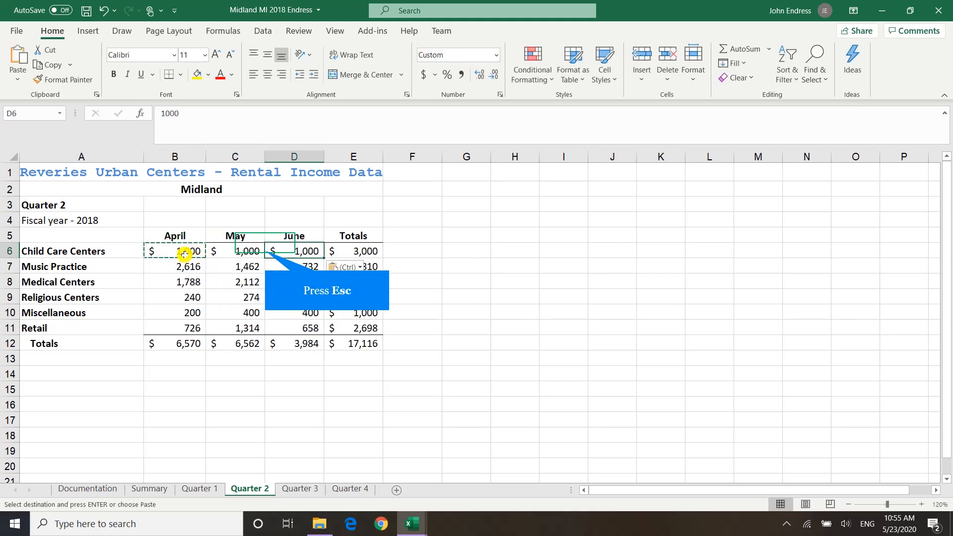
key(Escape)
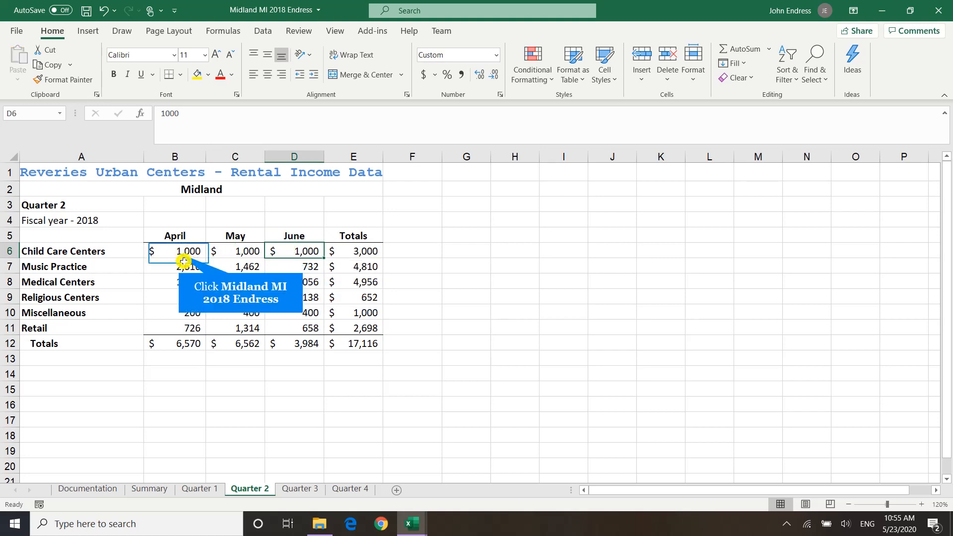
Fill the Quarter 2 Child Care Centers values (B6:D6) down to the Retail row without formatting
click(179, 253)
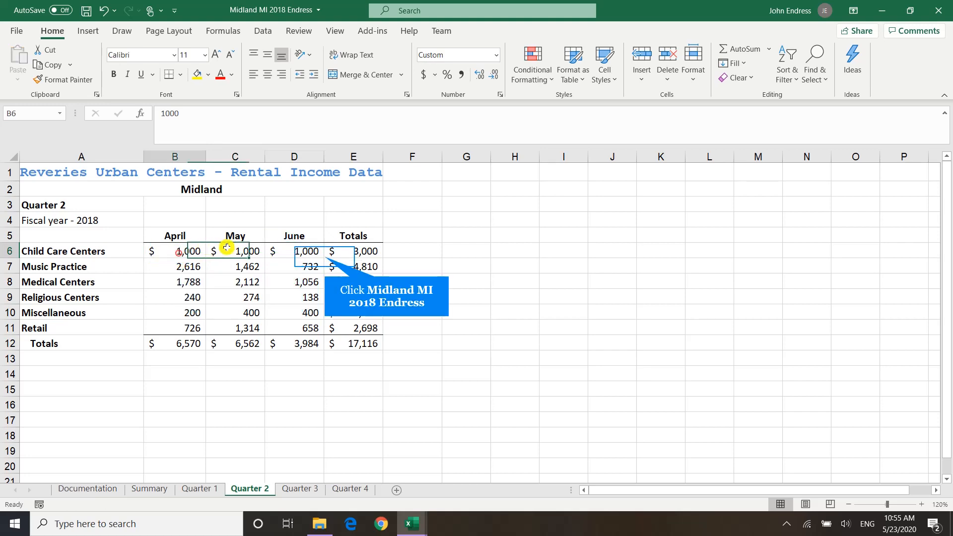
click(326, 258)
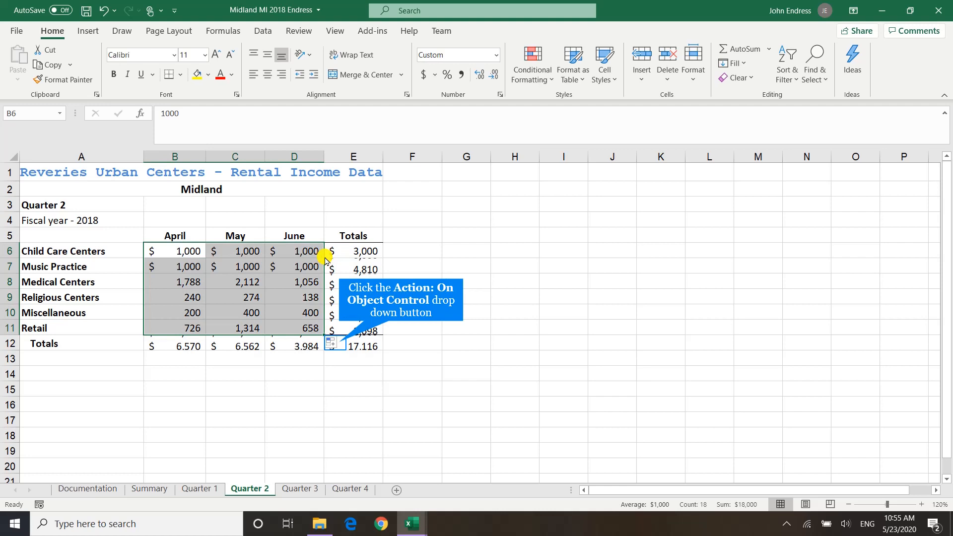
click(331, 343)
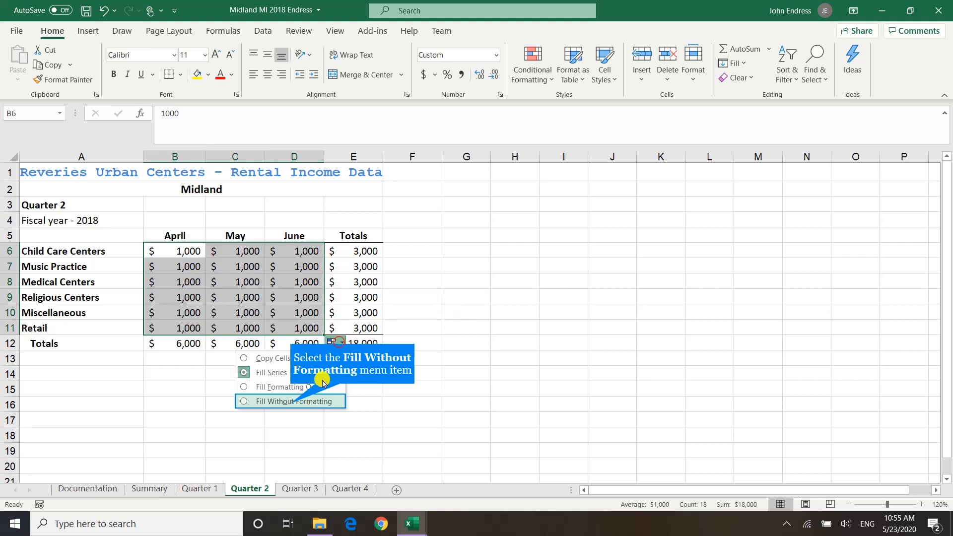
click(293, 403)
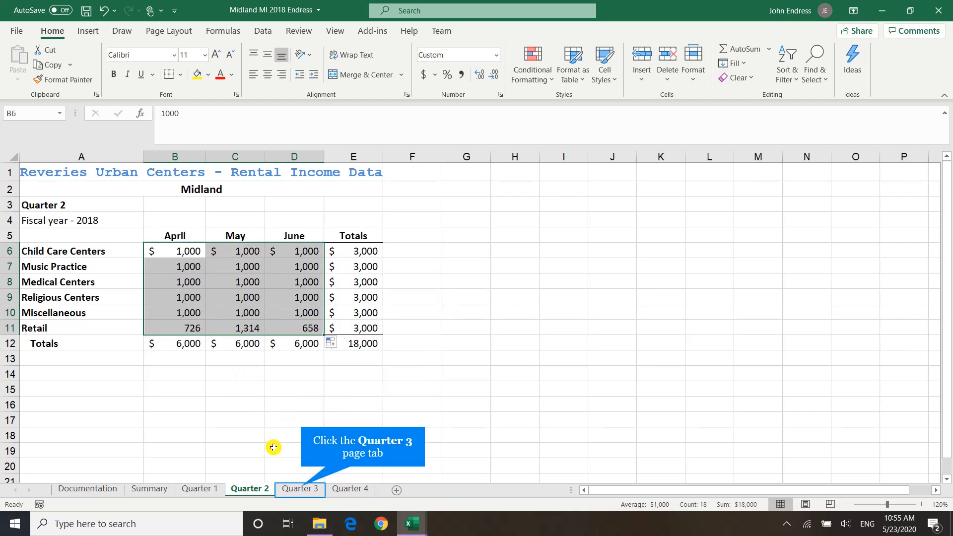
On the Quarter 3 sheet, enter 1000 for Child Care Centers in July and fill it through B6:D11 without formatting
click(303, 491)
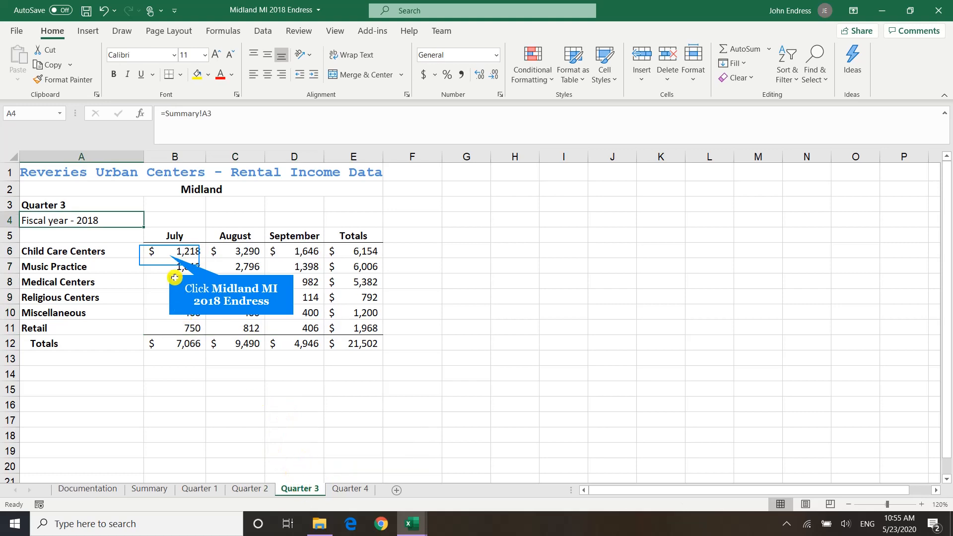
click(170, 253)
text(100)
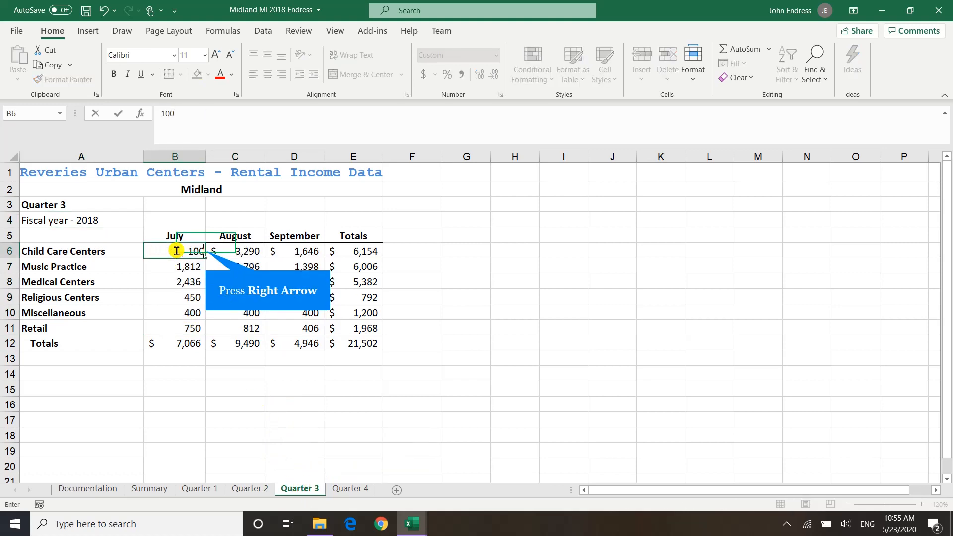
key(Right)
click(177, 251)
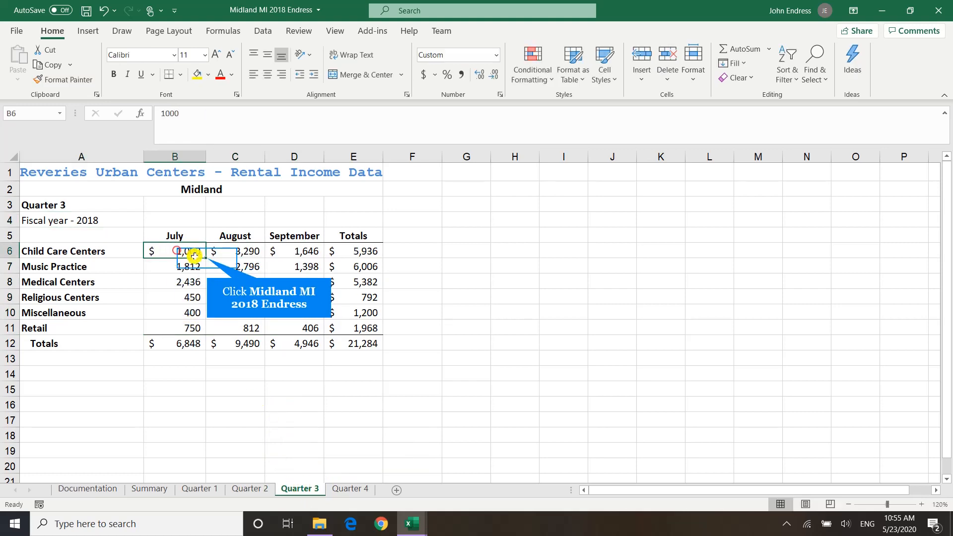
drag(208, 259, 323, 332)
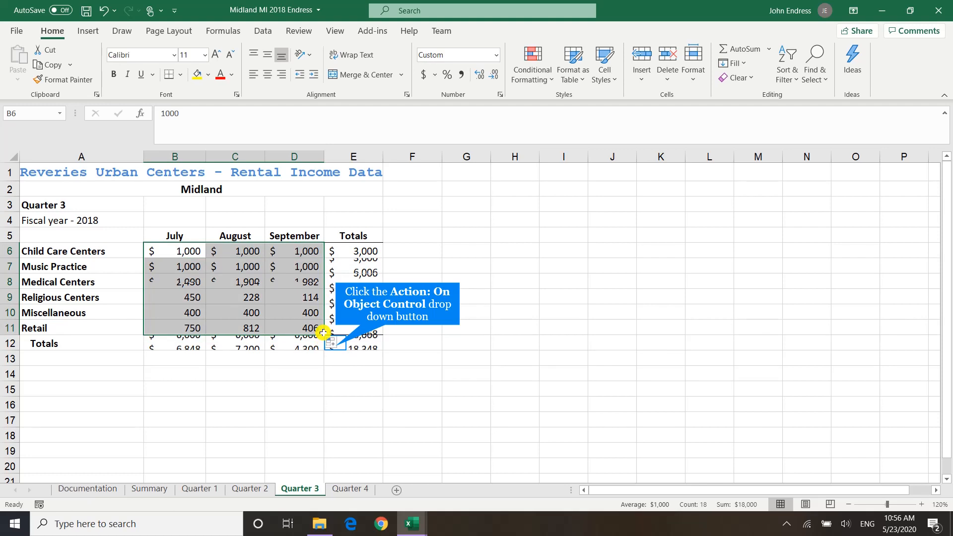
click(331, 342)
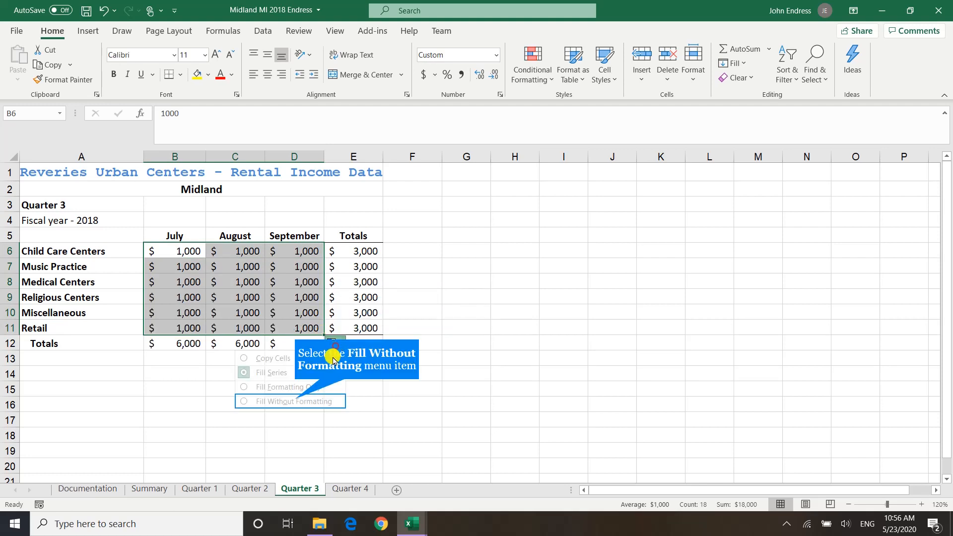
click(294, 401)
On the Quarter 4 sheet, enter 1000 for Child Care Centers in October and fill it through B6:D11 without formatting
click(346, 489)
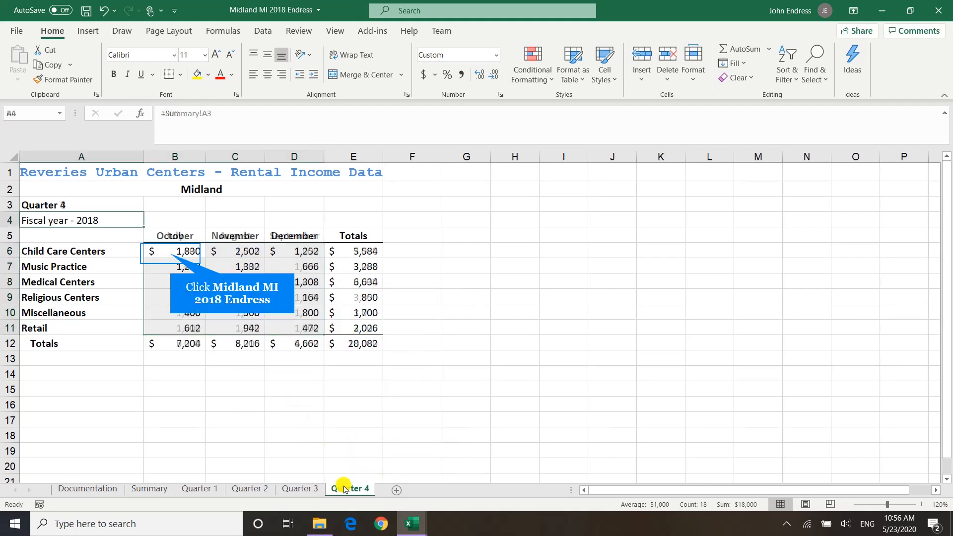
click(155, 251)
text(1000)
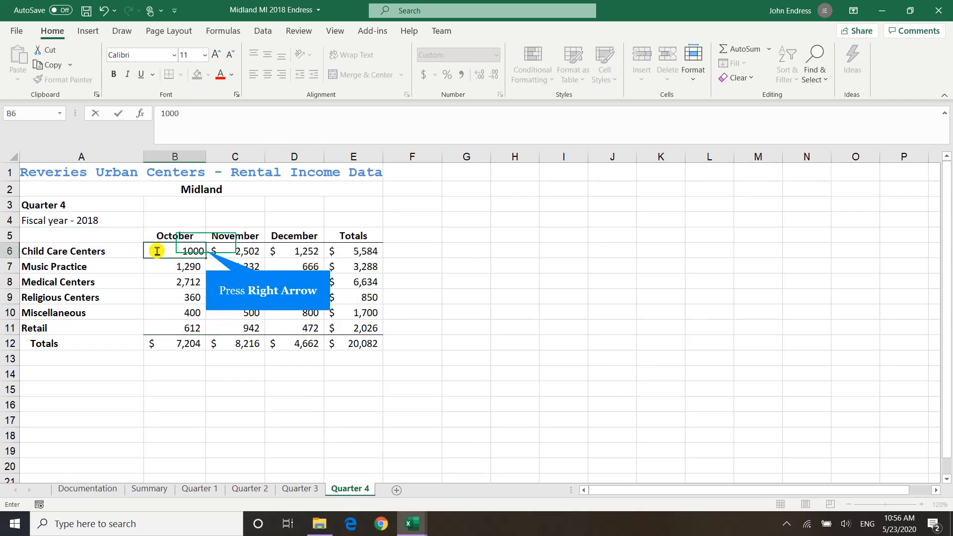
key(Right)
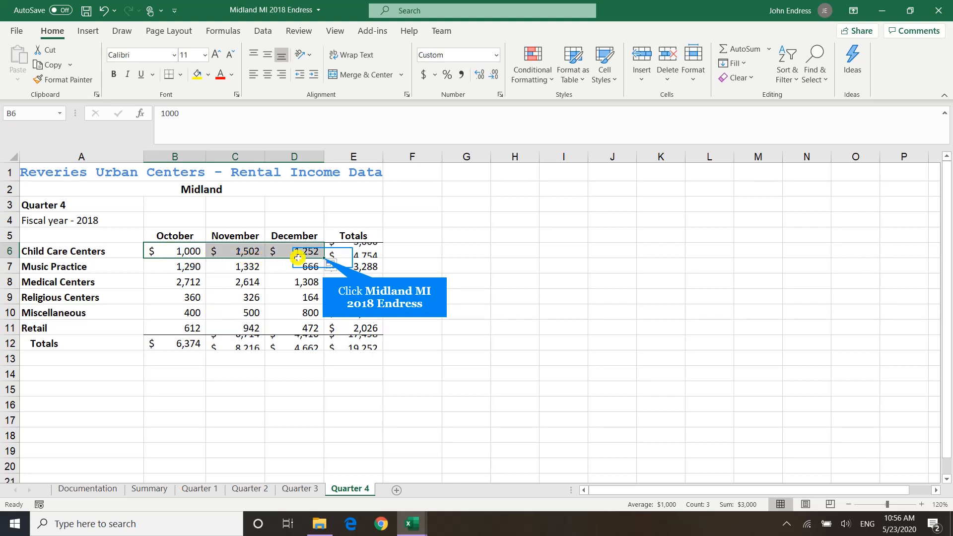
drag(323, 258, 321, 336)
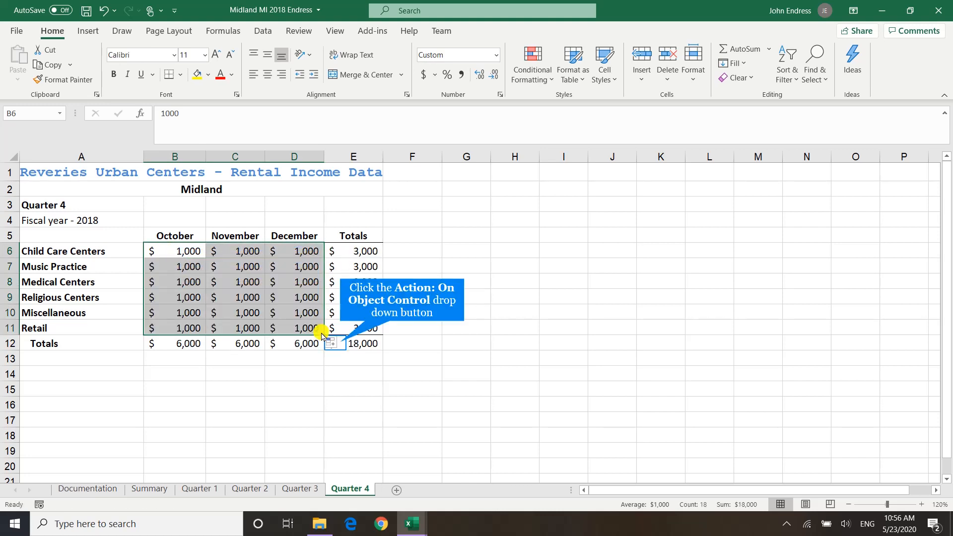
click(331, 343)
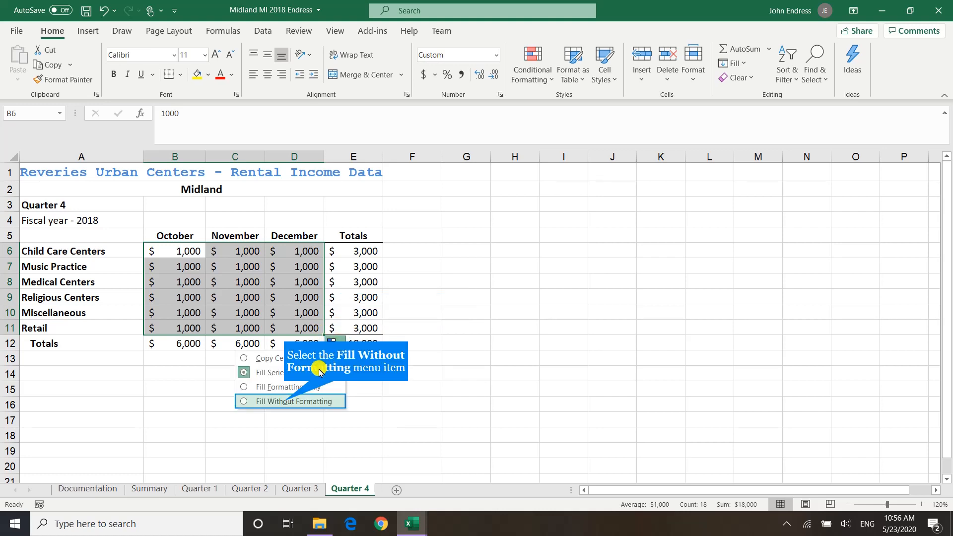
click(285, 401)
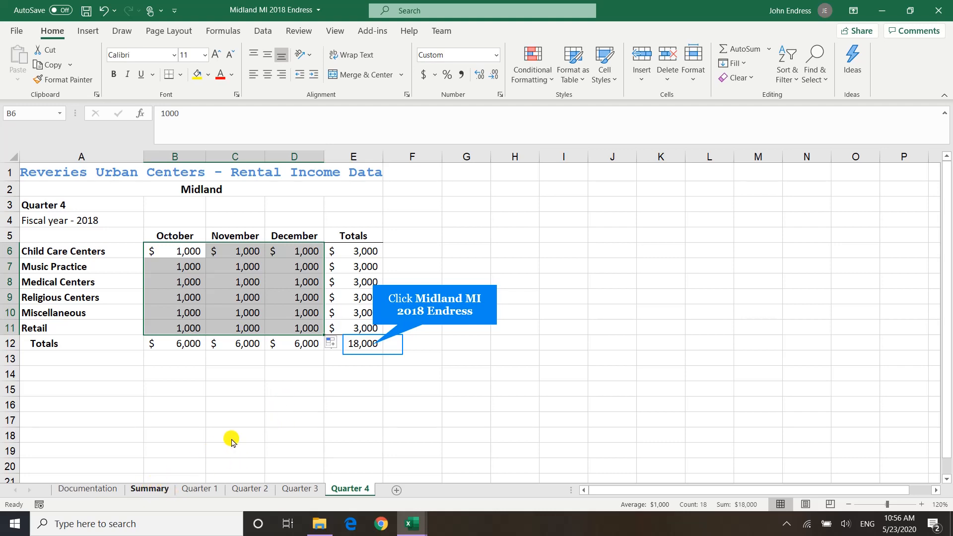
Review the Quarter 3, Quarter 2 and Quarter 1 sheets, and check the grand total in F12 of the Summary sheet
click(386, 339)
click(289, 482)
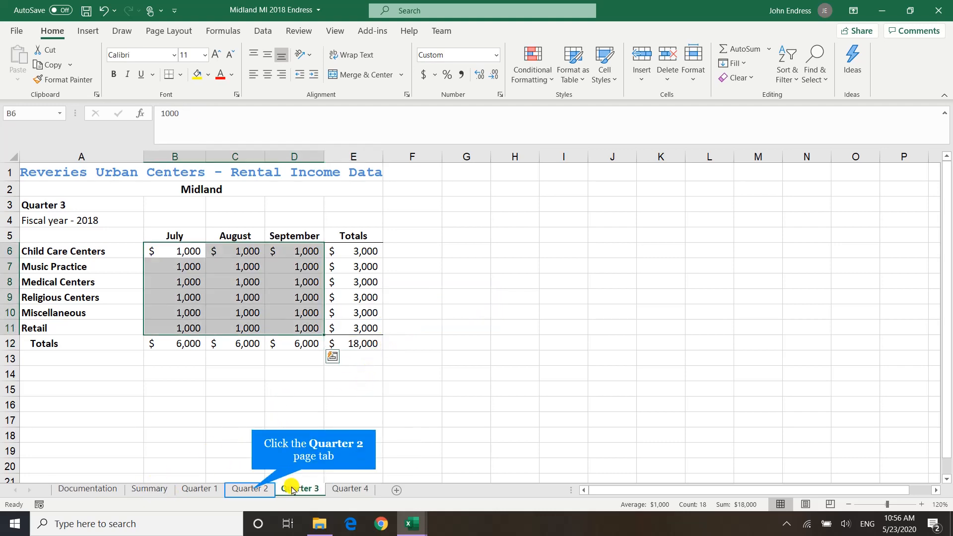
click(248, 489)
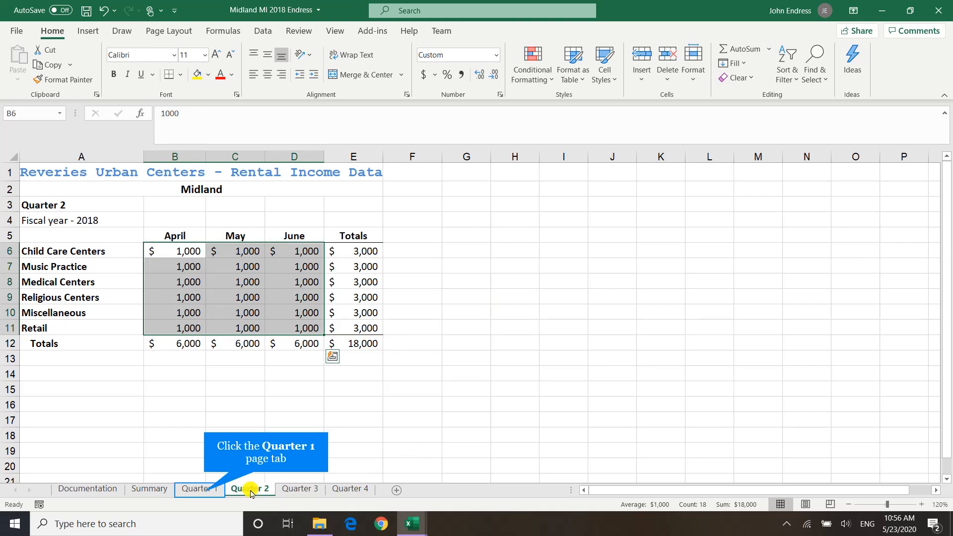
click(203, 491)
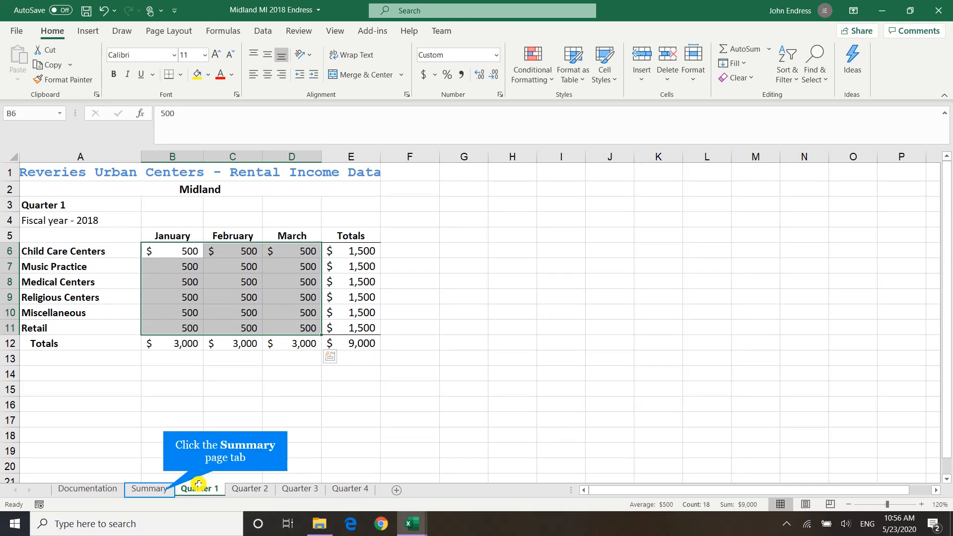
click(164, 491)
click(405, 347)
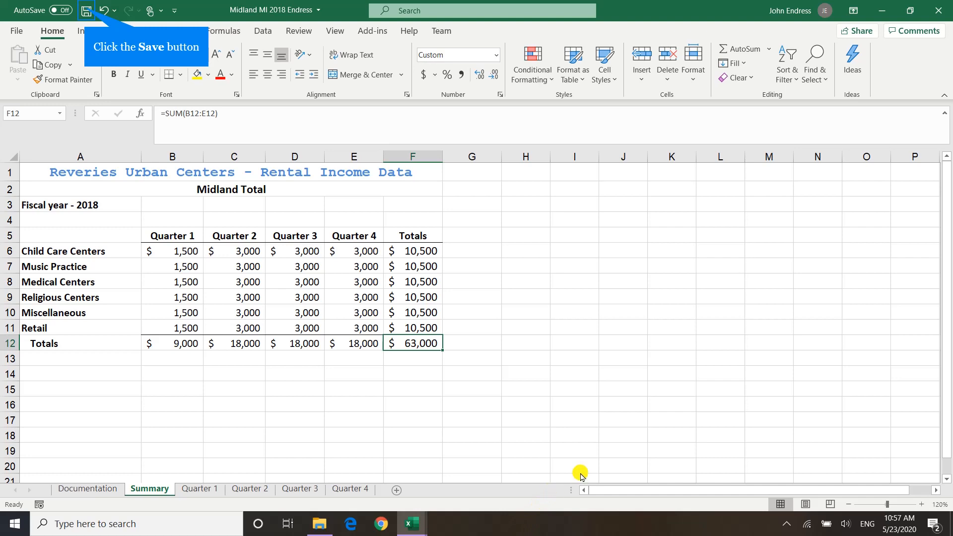
Save and close both the 2018 Midland workbook and the fiscal year 2017 Midland workbook
click(86, 12)
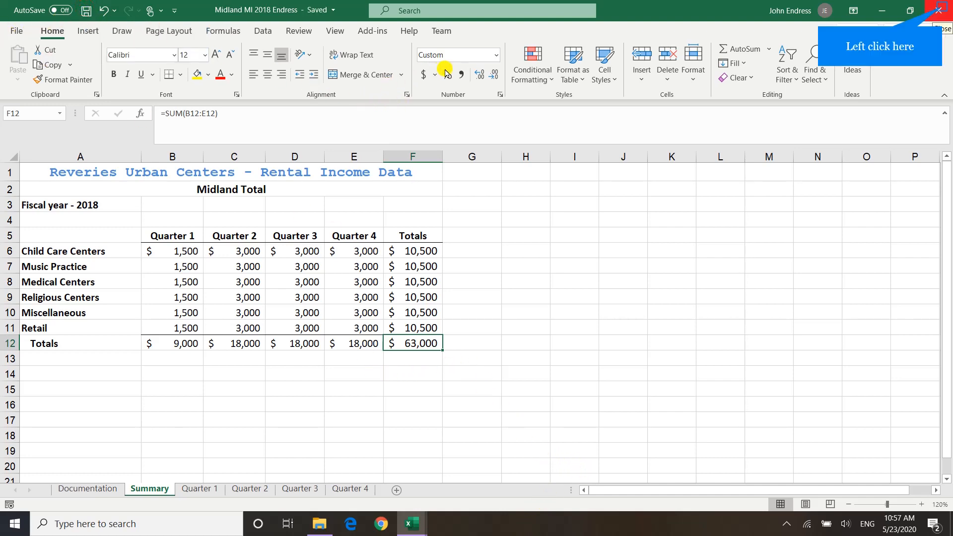
click(943, 11)
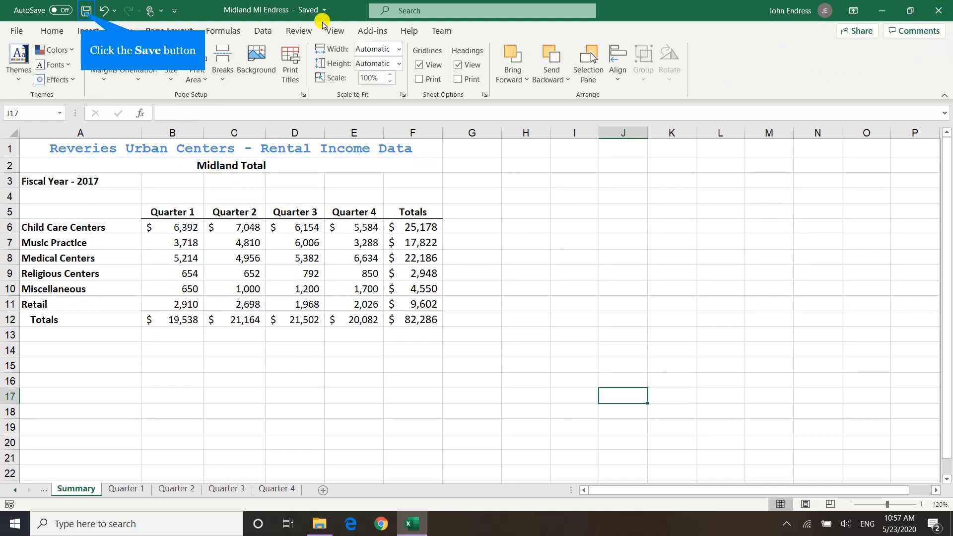
click(89, 11)
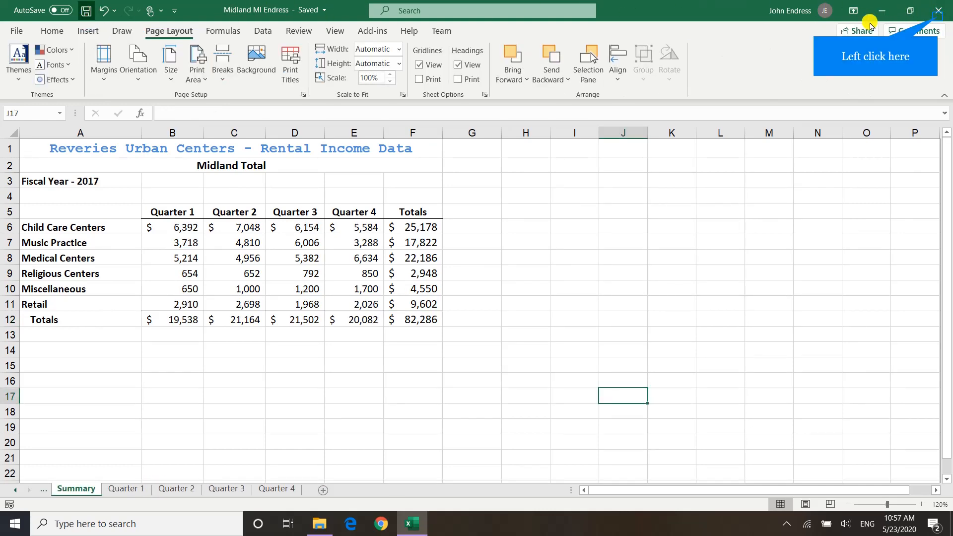
click(932, 14)
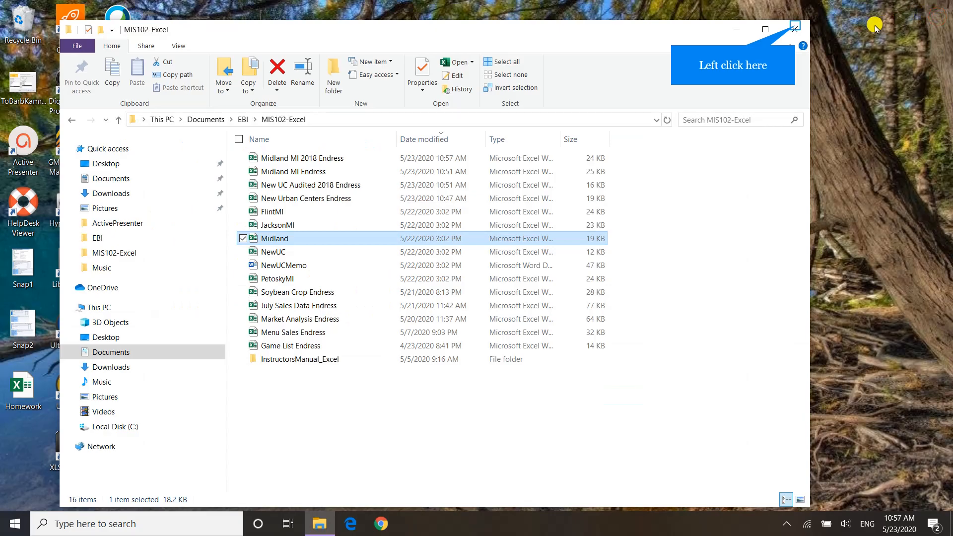